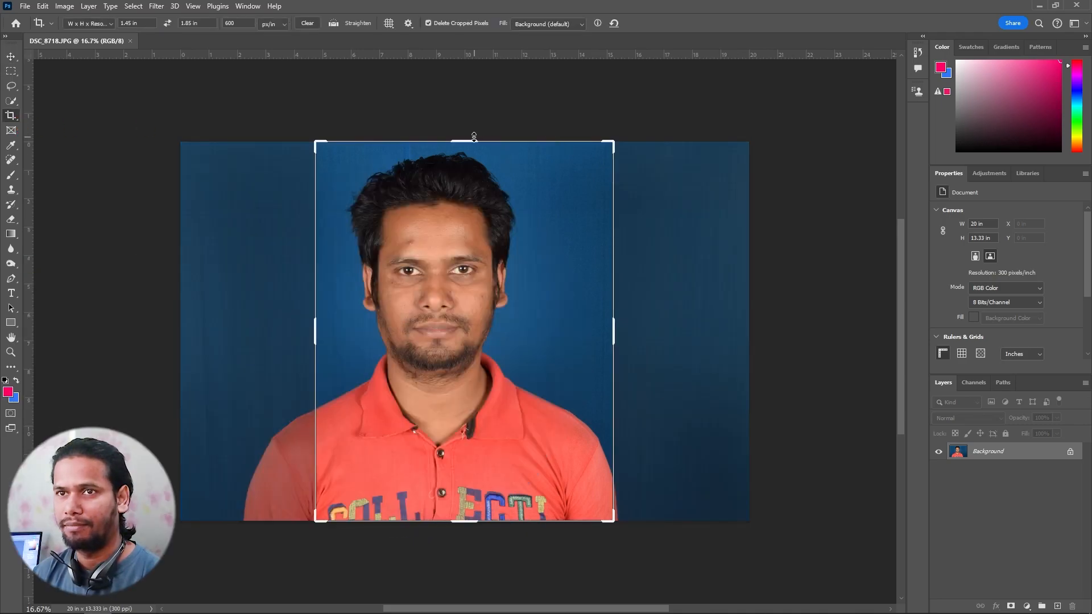
Crop the portrait to 1.45 × 1.85 in at 600 px/in, framing the head and shoulders
drag(474, 137, 479, 154)
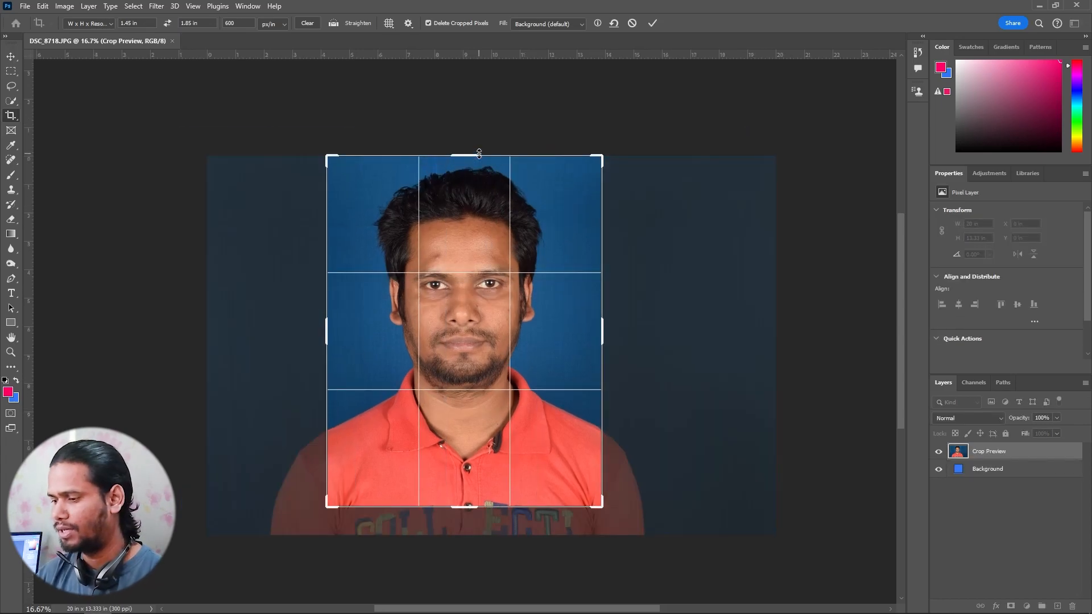
key(Return)
key(ctrl+0)
Open the portrait in Select and Mask with the Overlay view and automatically select the subject
click(133, 5)
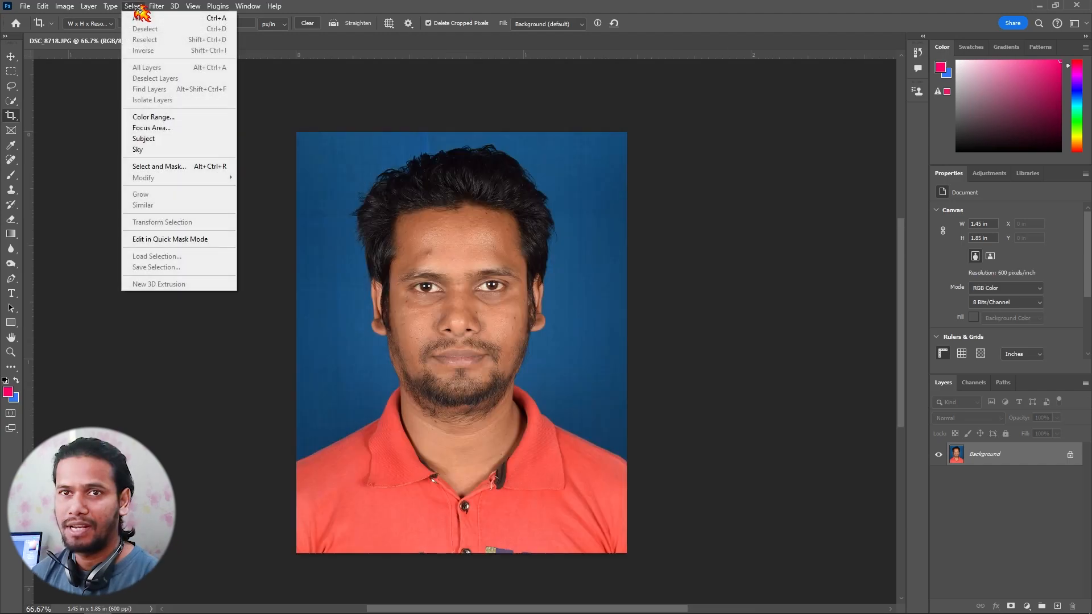
click(218, 170)
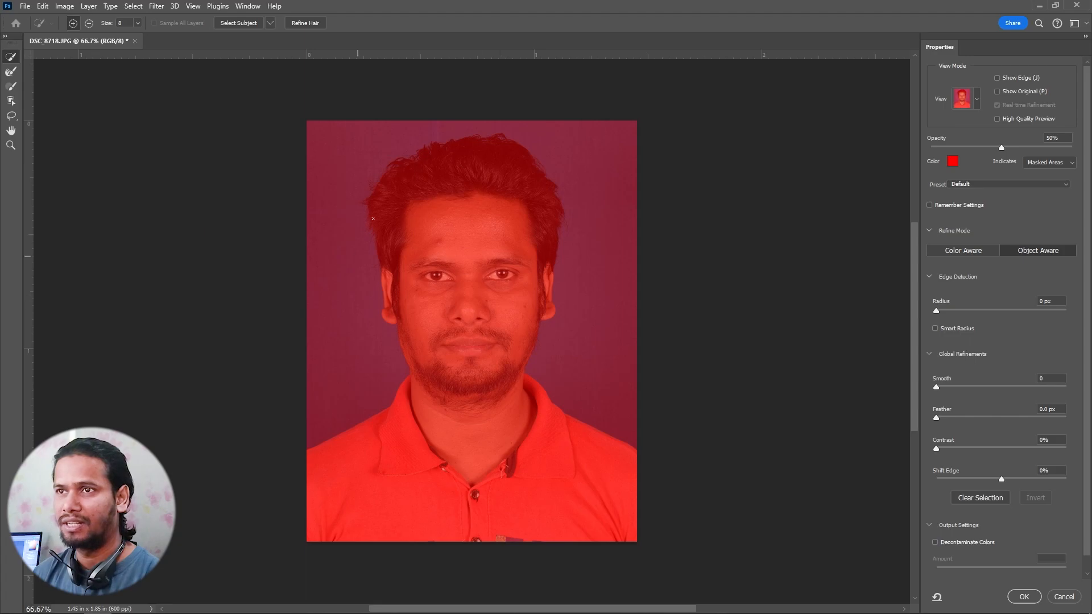
click(977, 100)
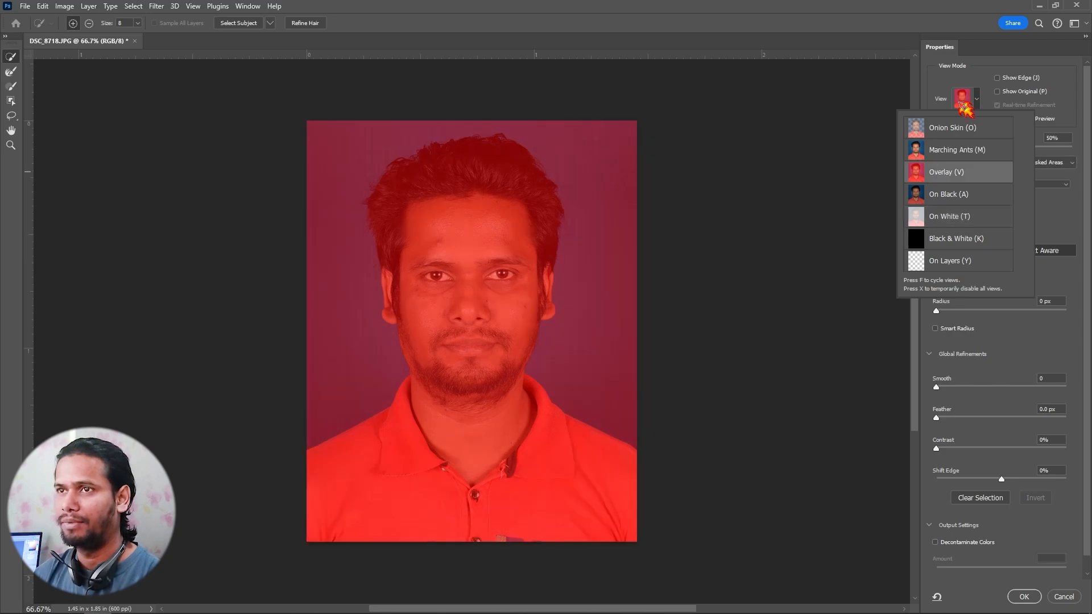
click(980, 102)
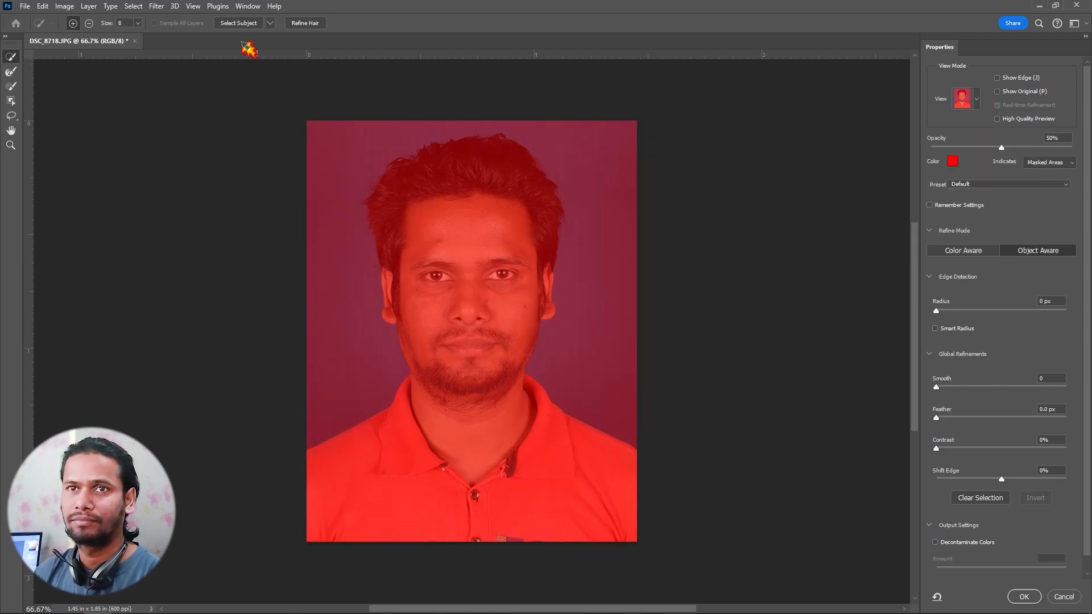
click(232, 26)
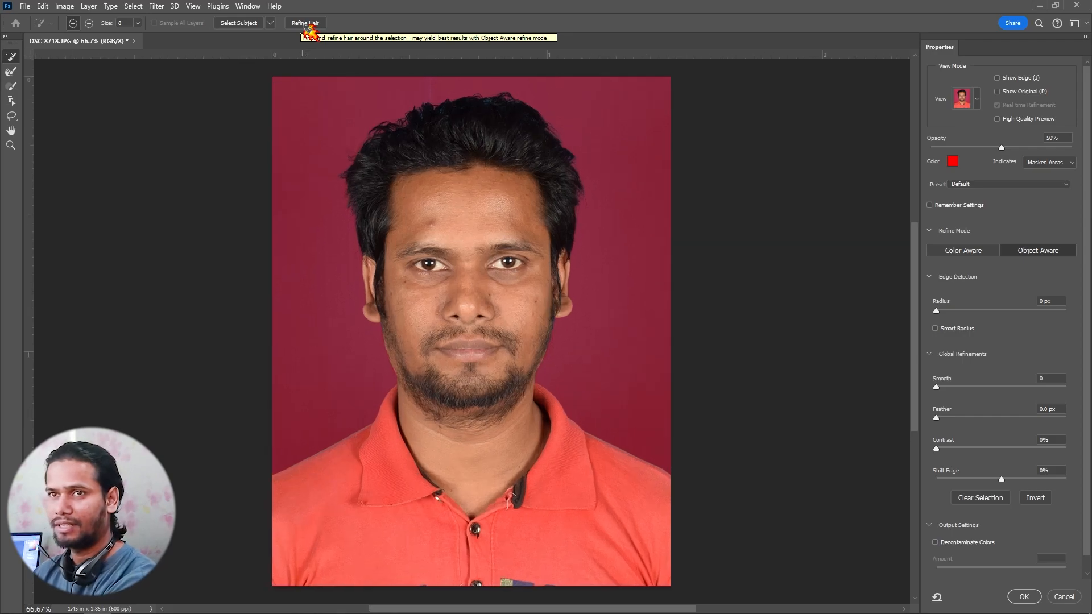
Refine the selection's edges along the hair, both sides of the head and the beard with the size 20 Refine Edge Brush
key(ctrl+plus)
key(ctrl+plus)
drag(358, 215, 398, 377)
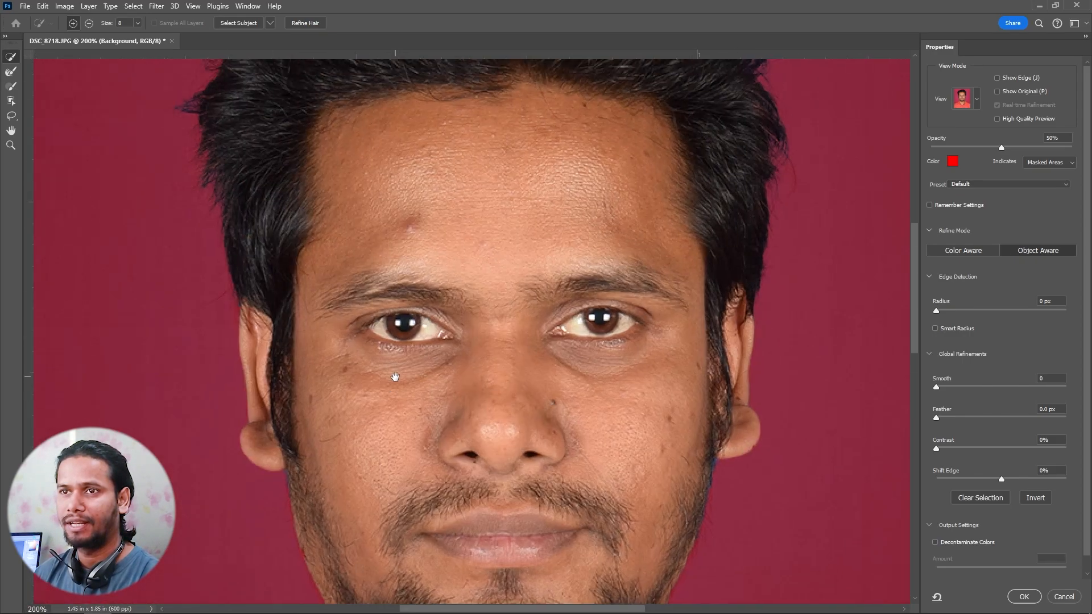
drag(512, 243, 474, 456)
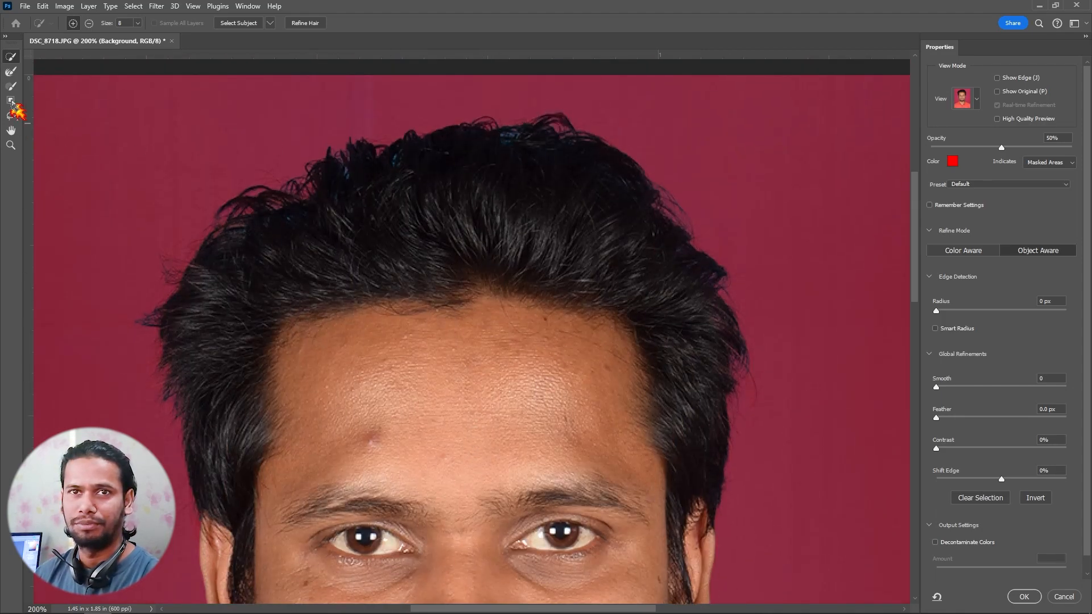
click(12, 71)
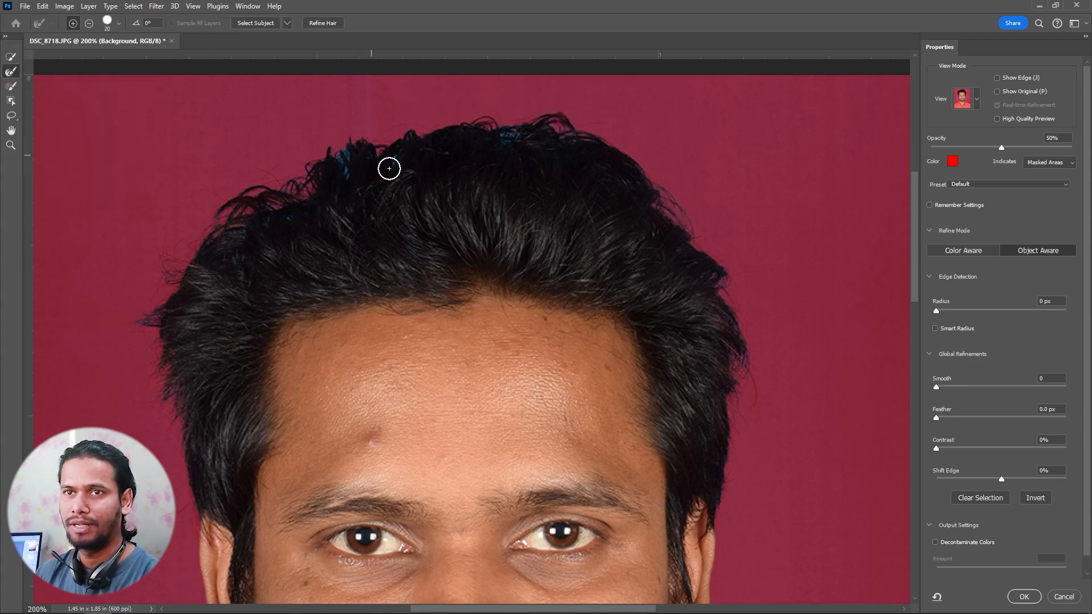
drag(432, 140, 532, 145)
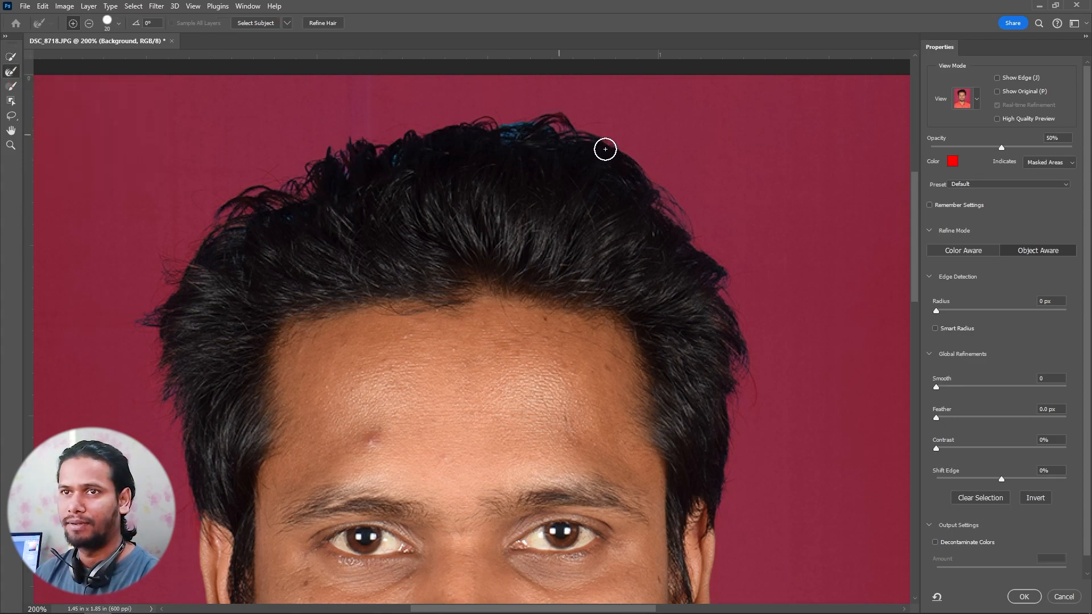
drag(162, 373, 148, 281)
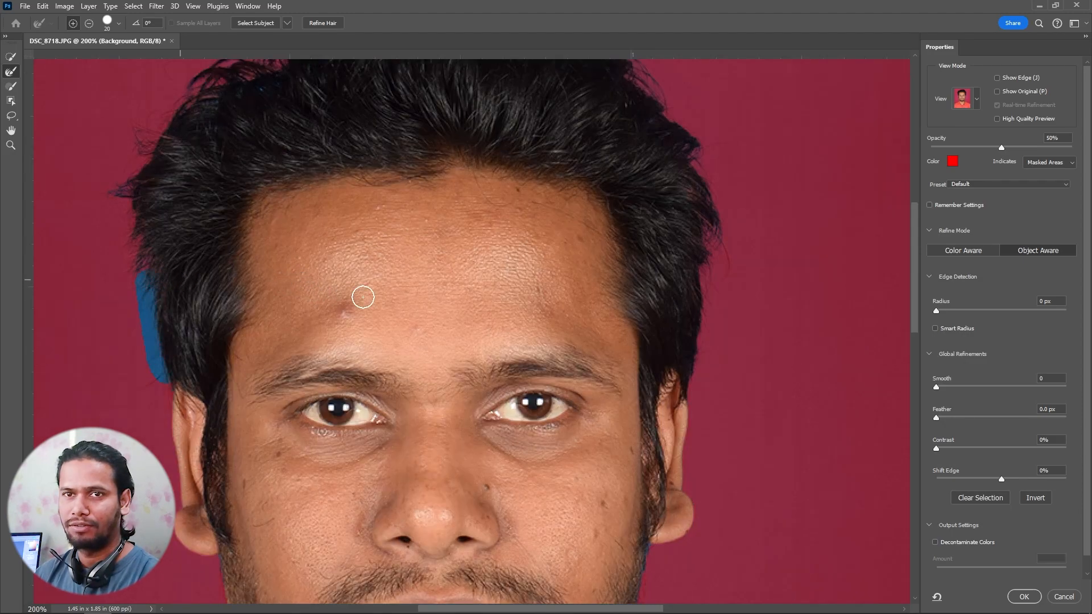
drag(698, 380, 710, 245)
scroll(658, 397, down, 5)
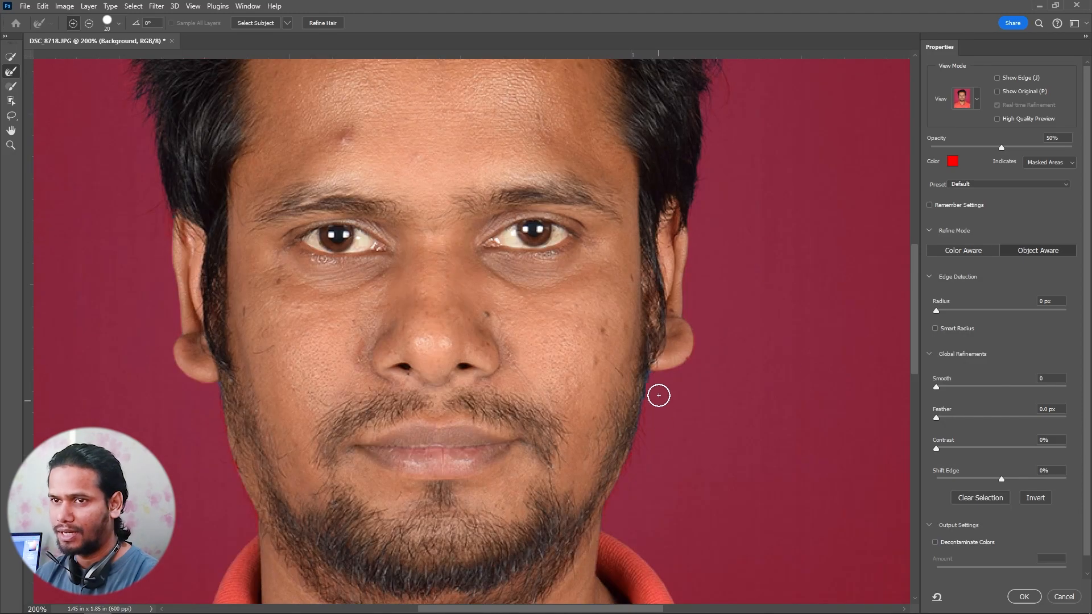
drag(655, 381, 639, 472)
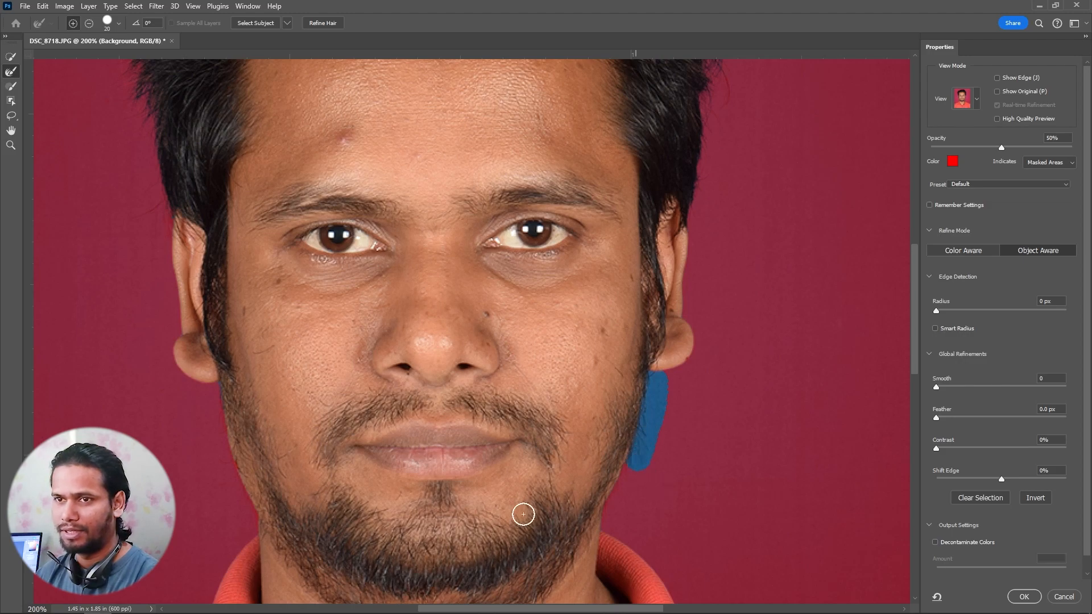
mouse_move(200, 438)
mouse_down()
mouse_move(235, 489)
mouse_move(218, 425)
mouse_up()
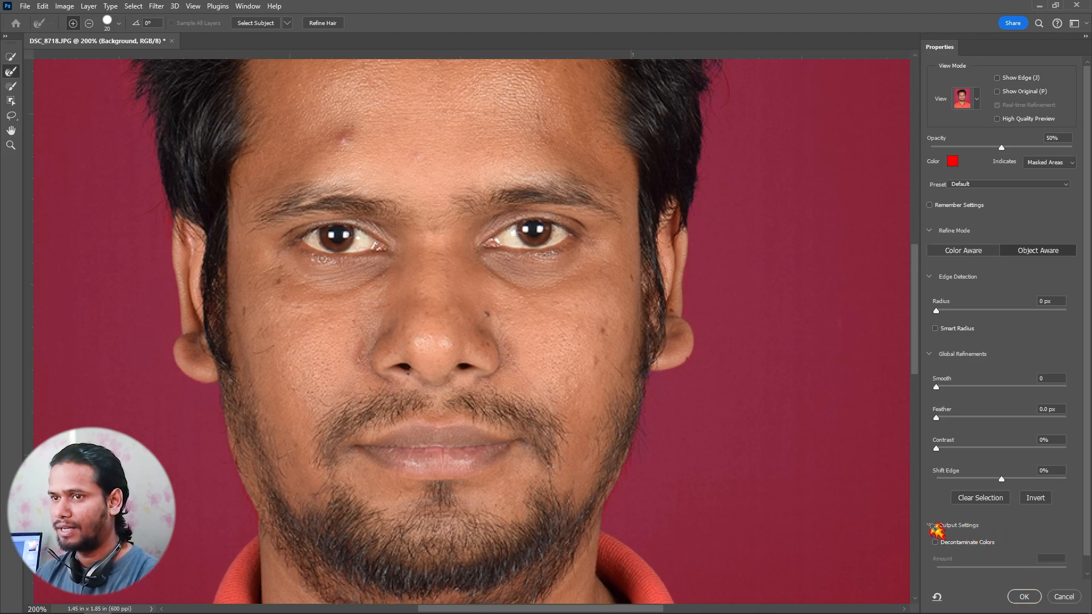
Output the refined selection as a New Layer with Layer Mask
scroll(979, 542, down, 1)
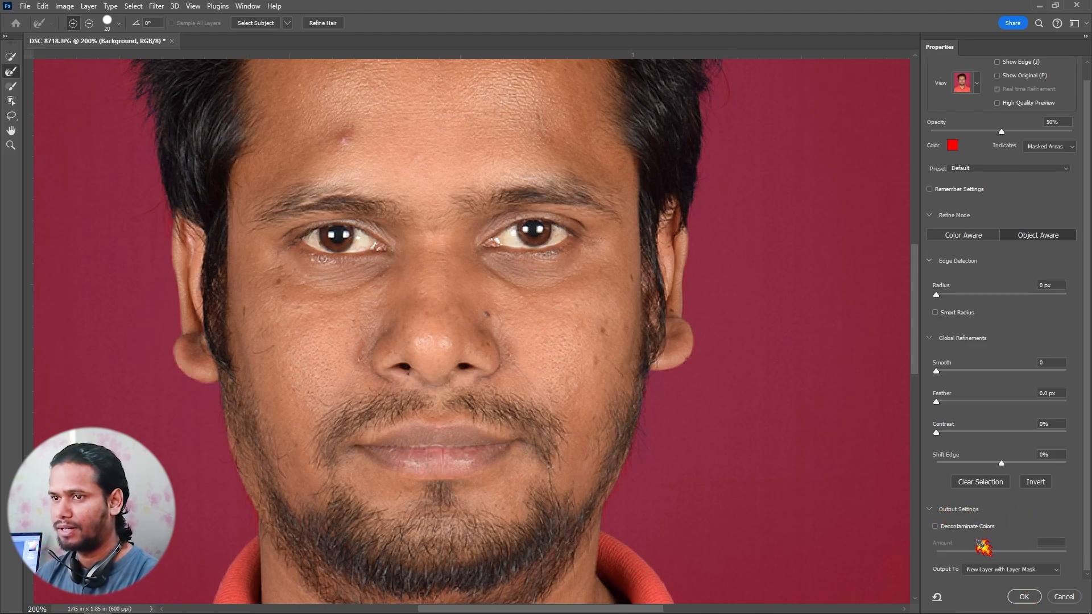
click(1027, 571)
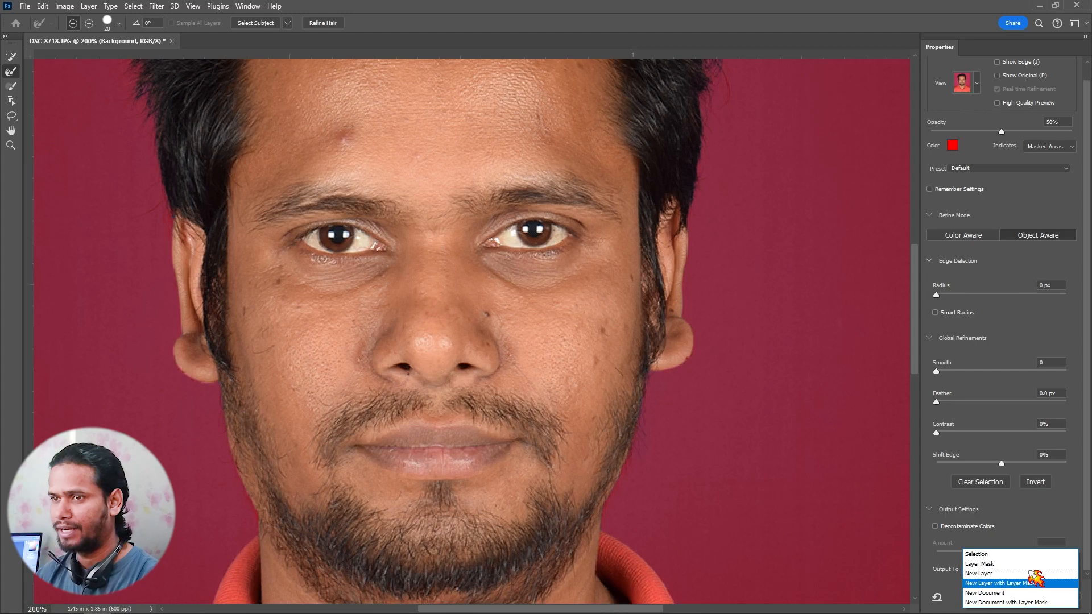
click(1000, 585)
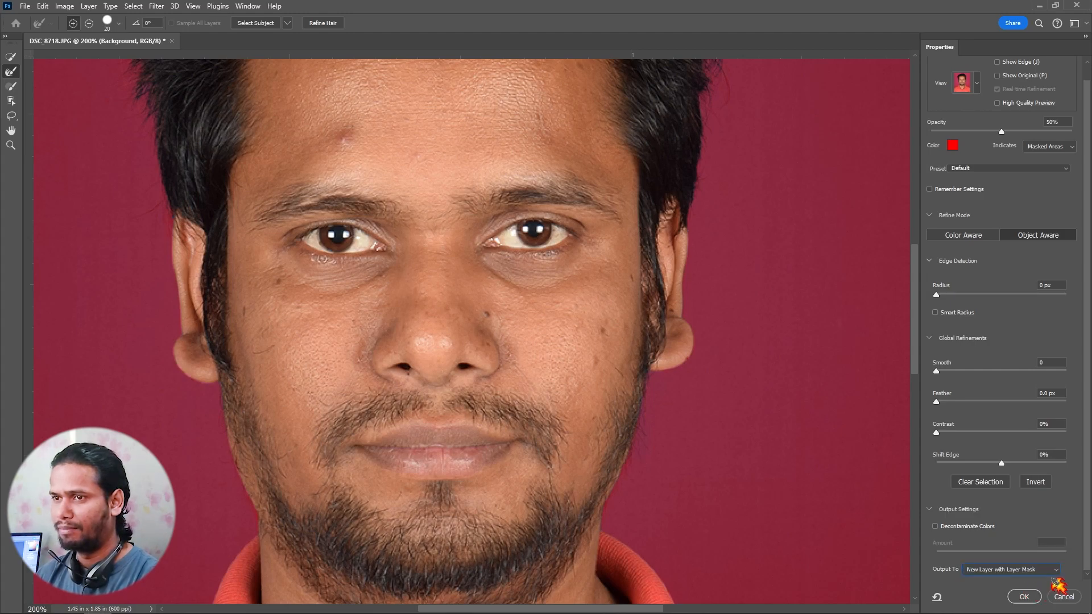
click(1024, 597)
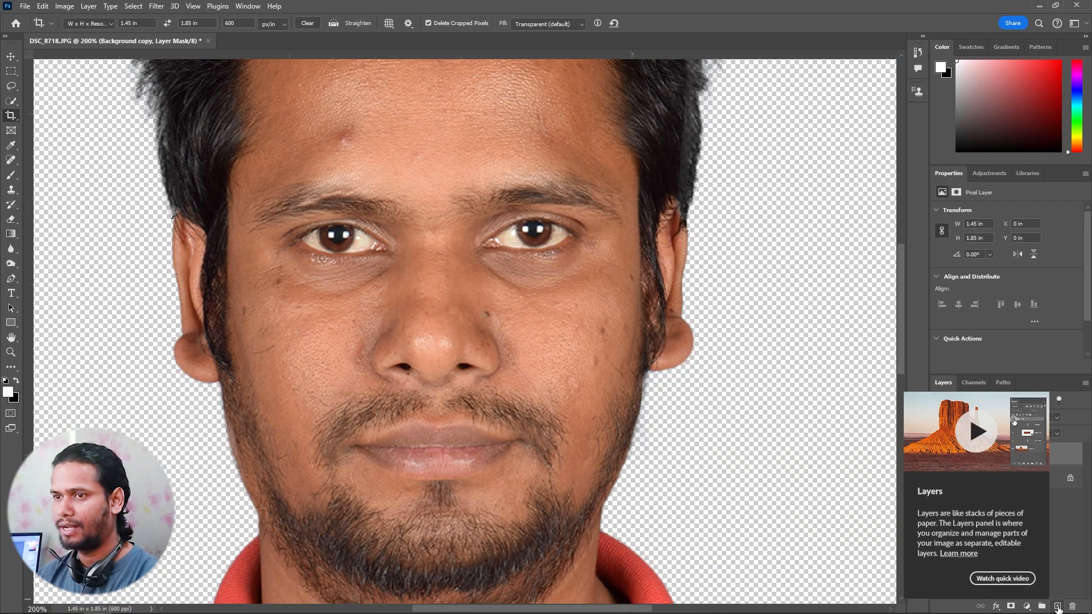
Add a new layer filled with the blue background color #3366ff and place it beneath the masked portrait layer
click(1056, 606)
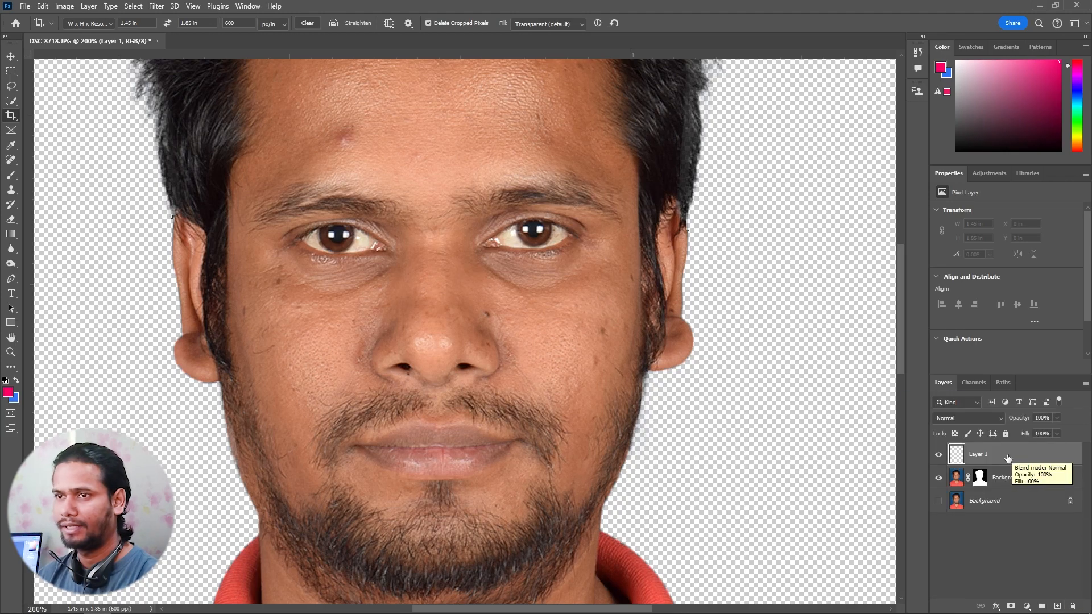
click(15, 398)
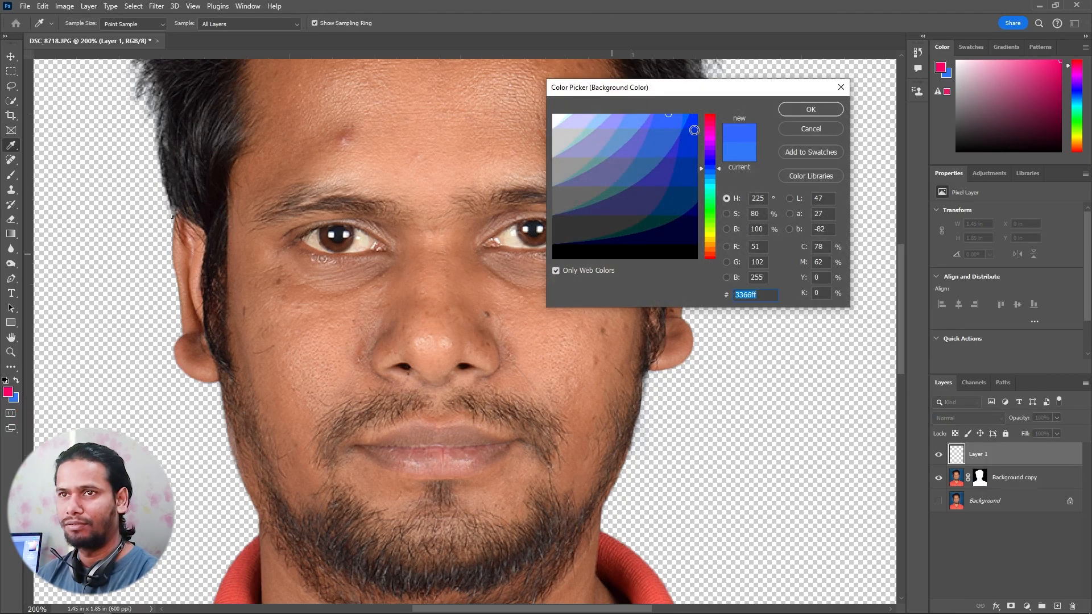
click(556, 272)
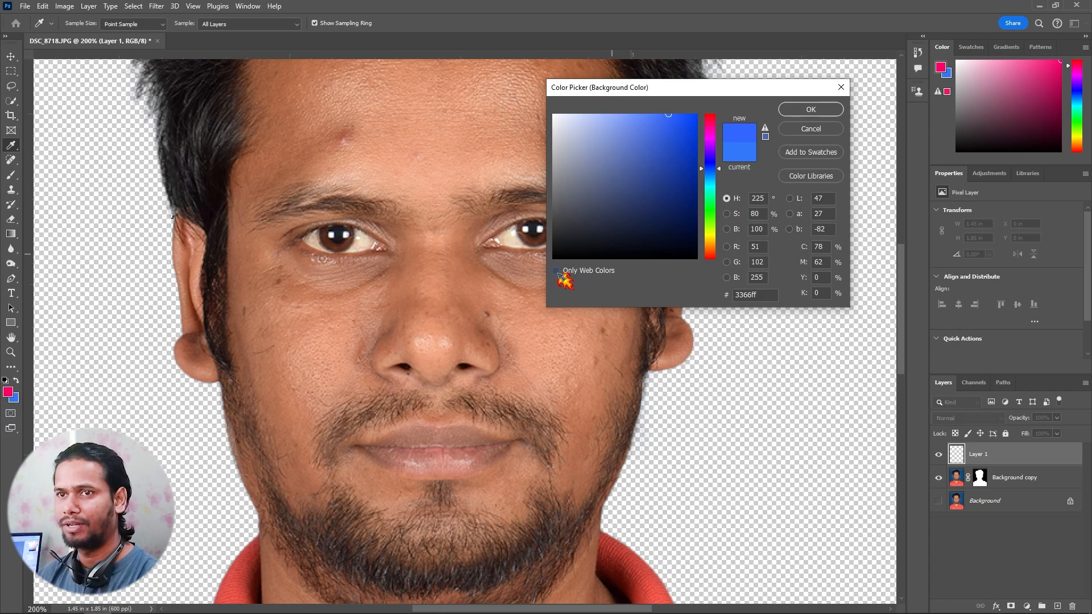
click(556, 271)
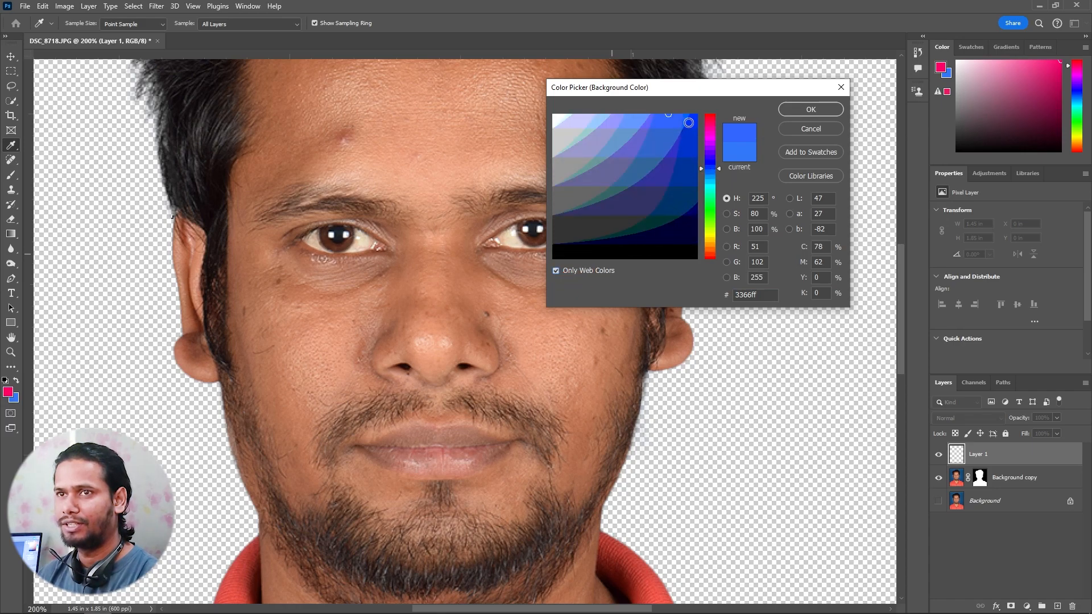
click(811, 110)
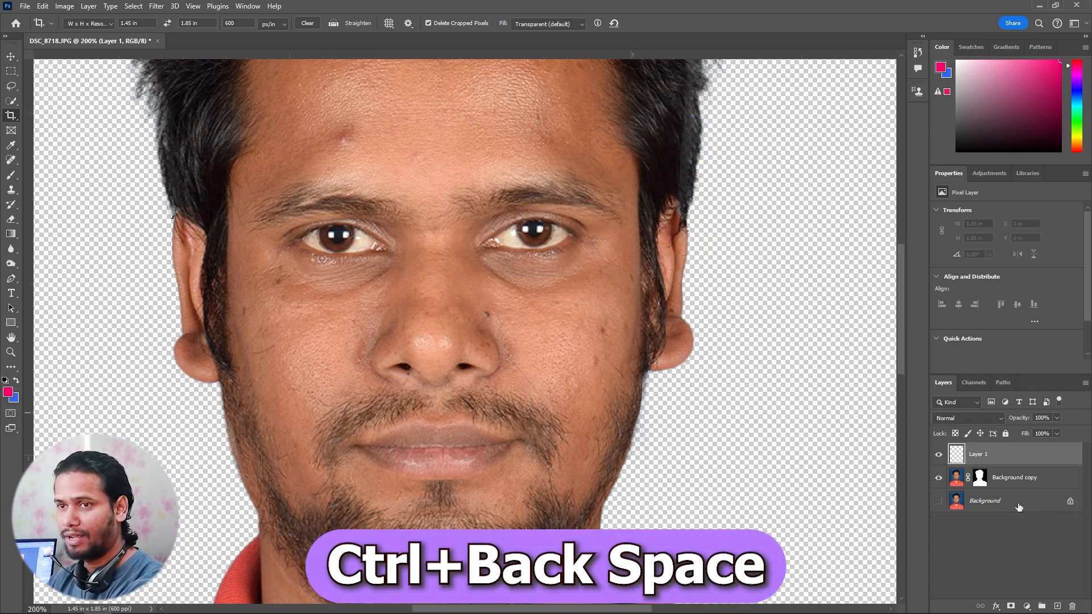
key(ctrl+BackSpace)
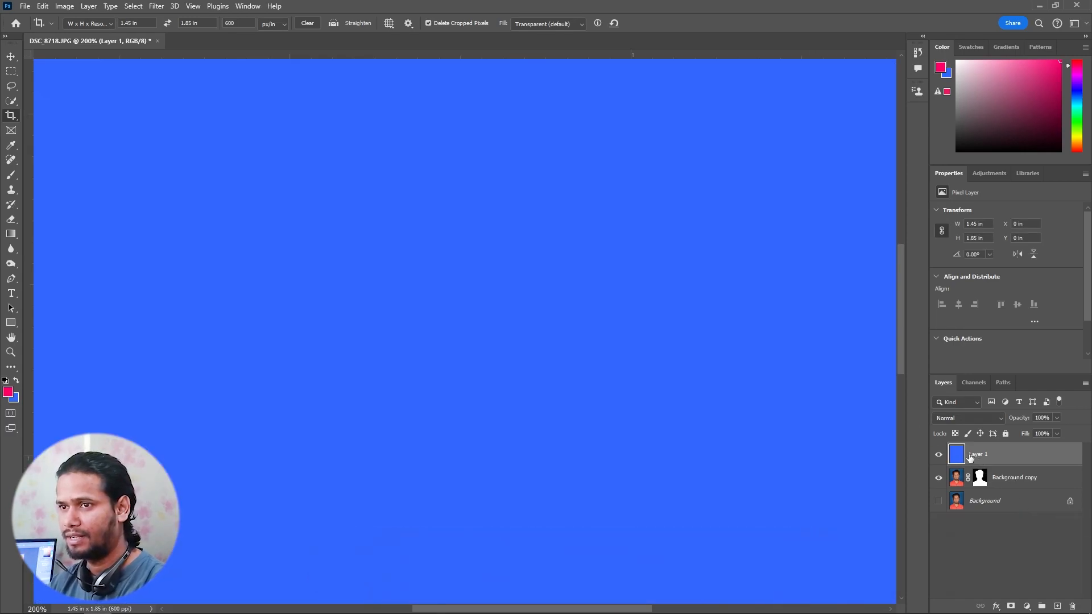
drag(959, 458, 972, 490)
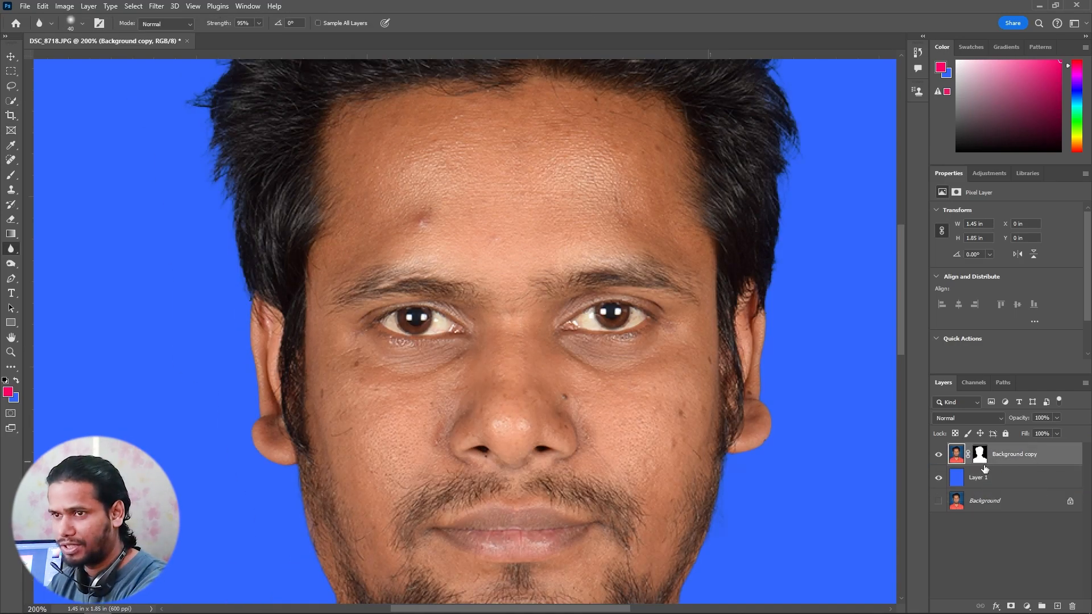
Duplicate the masked portrait layer with the lower copy hidden, and apply the layer mask on the duplicate
key(ctrl+j)
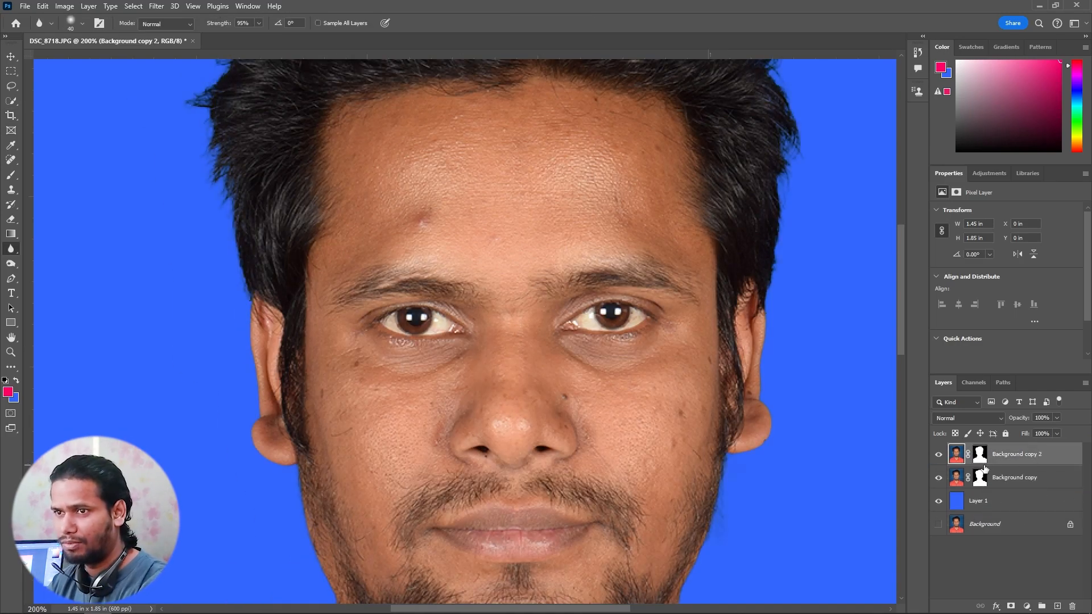
click(940, 480)
right_click(981, 455)
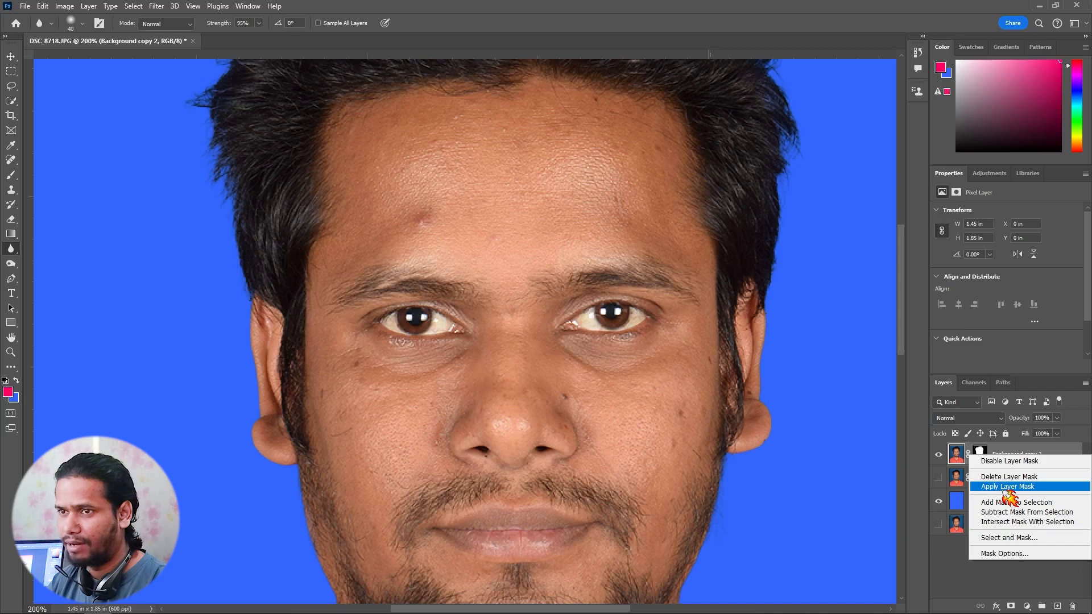
click(1027, 488)
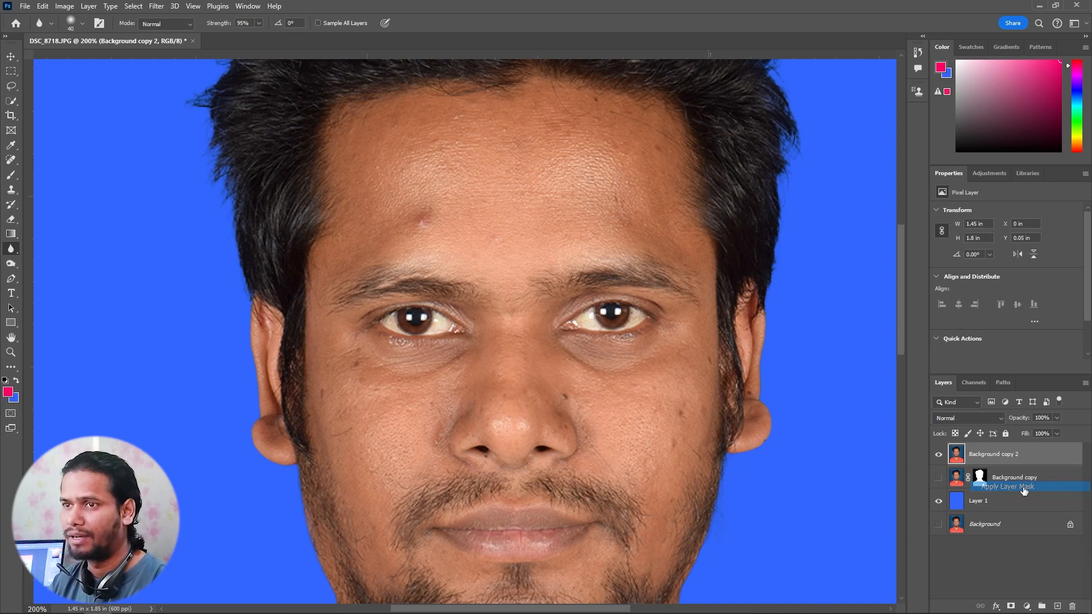
Try smoothing the forehead skin on the topmost portrait layer with the Blur tool at 95% strength
drag(473, 265, 515, 357)
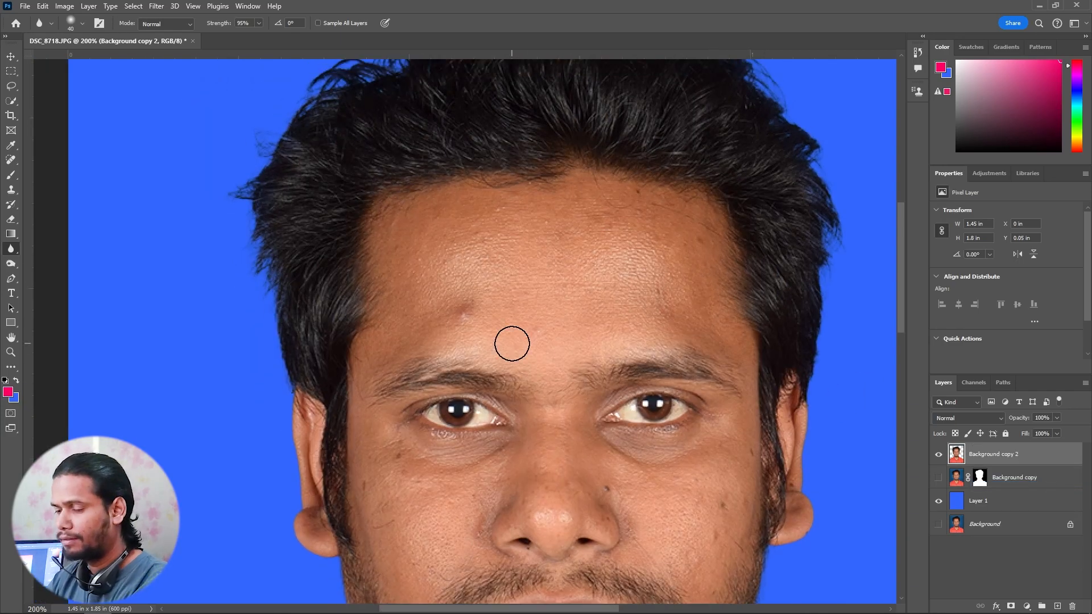
key(ctrl+plus)
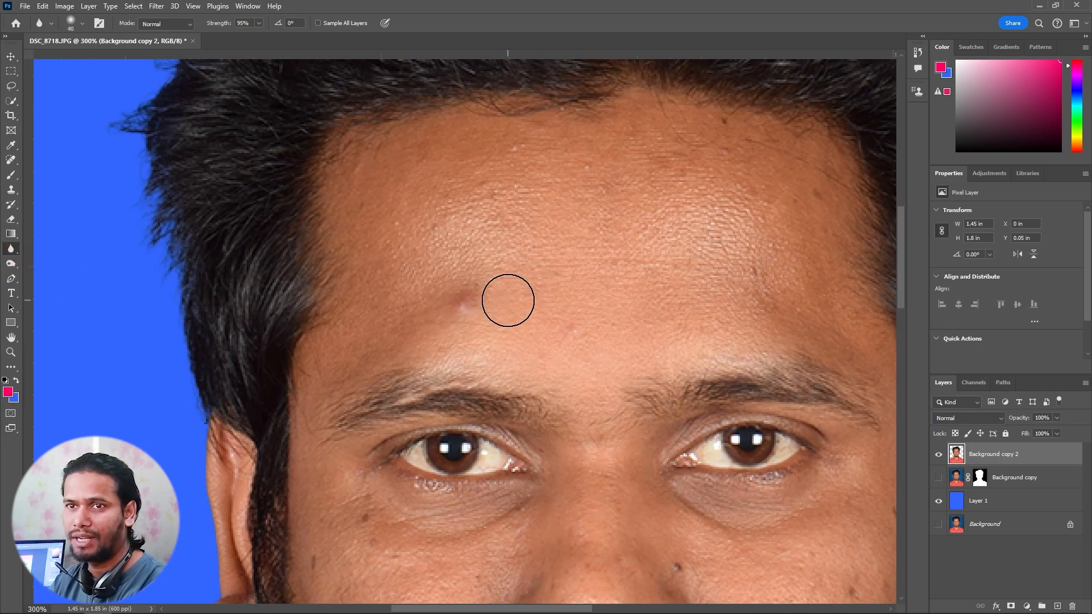
drag(420, 418, 386, 433)
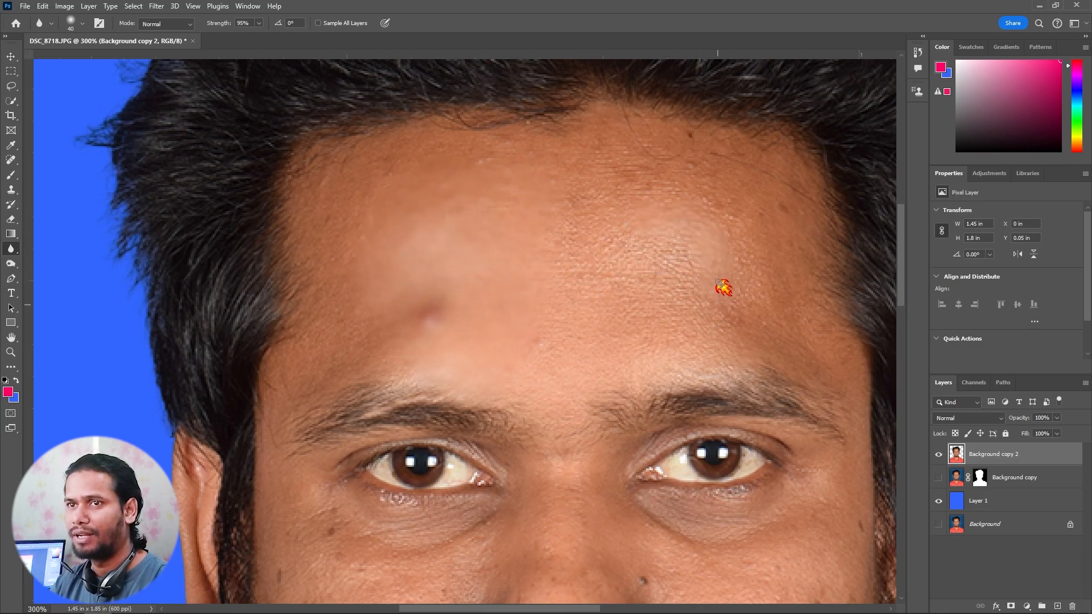
Lower the Blur tool's strength to 15% and undo the forehead blur strokes
key(ctrl+minus)
drag(258, 23, 217, 37)
key(ctrl+z)
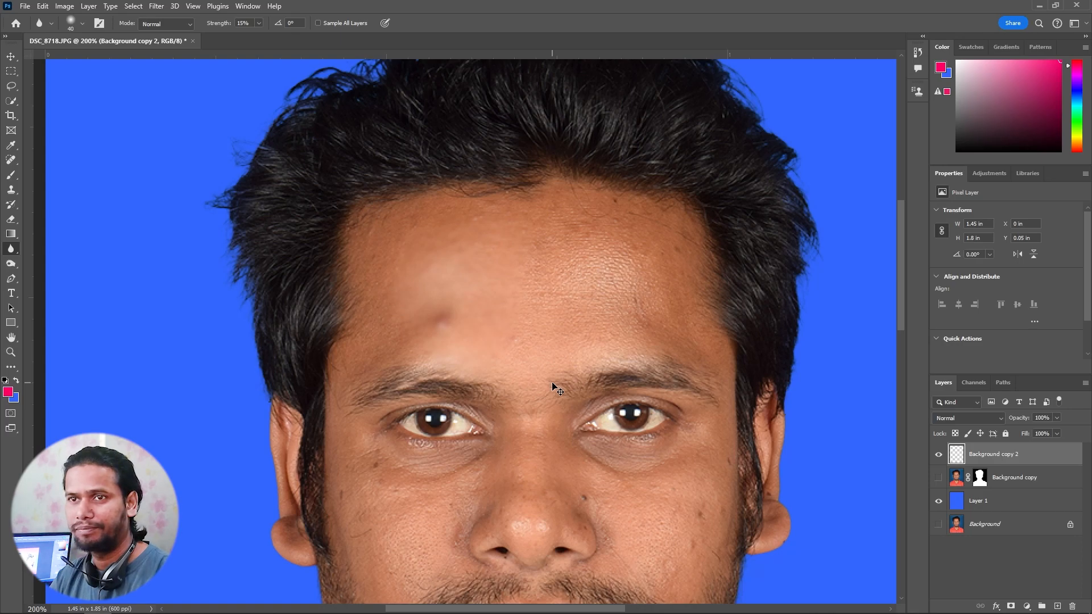
Smooth the forehead and nose skin on the topmost portrait layer using the Blur tool at 22% strength with an enlarged brush
click(258, 22)
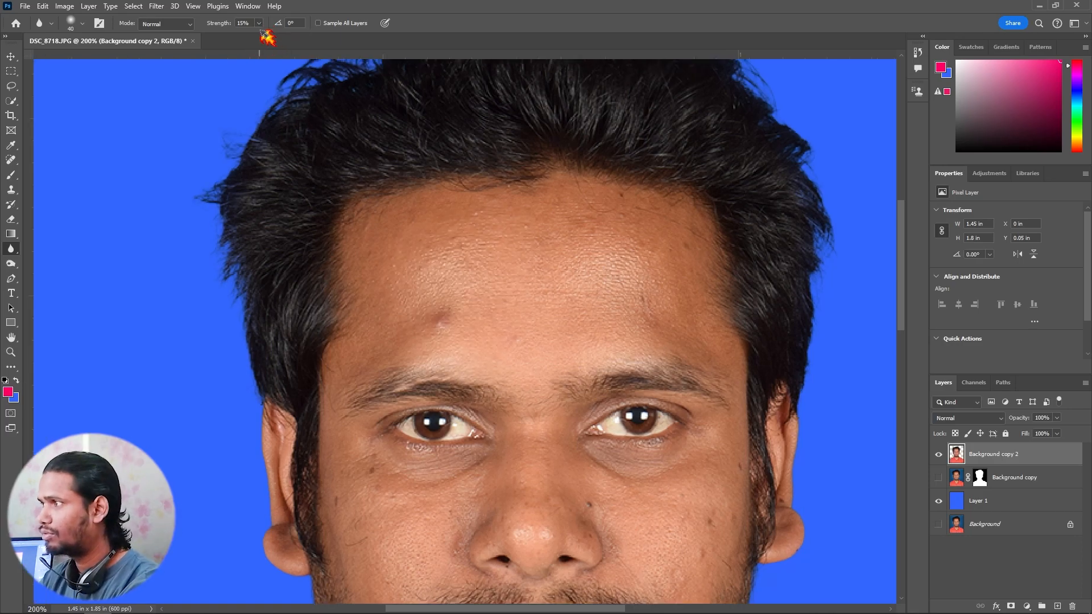
key(ctrl+plus)
click(258, 24)
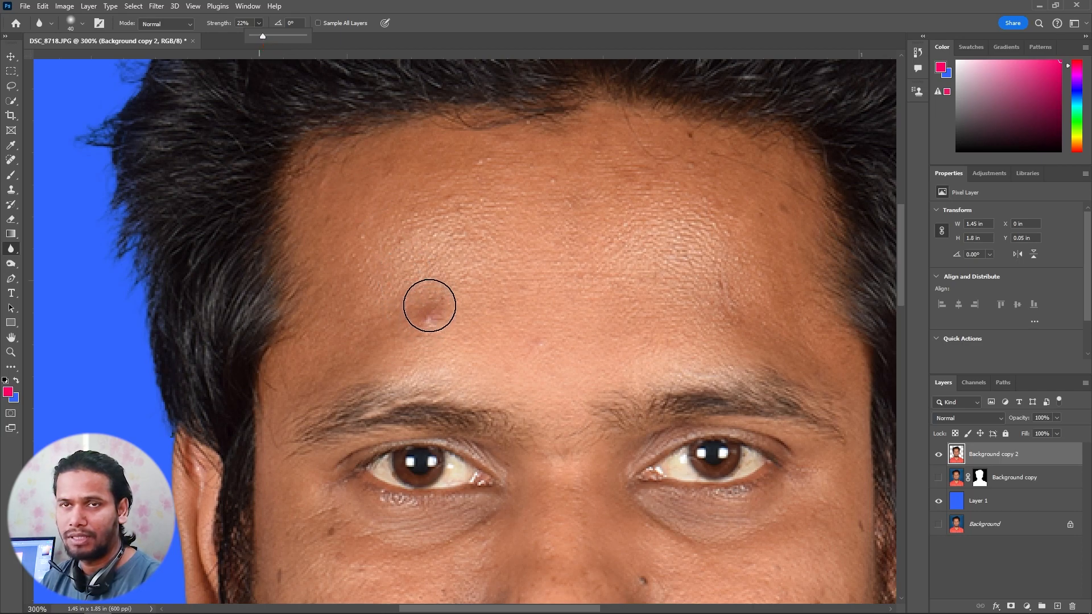
click(418, 323)
mouse_move(418, 323)
mouse_down()
mouse_move(383, 323)
mouse_move(507, 325)
mouse_move(407, 329)
mouse_up()
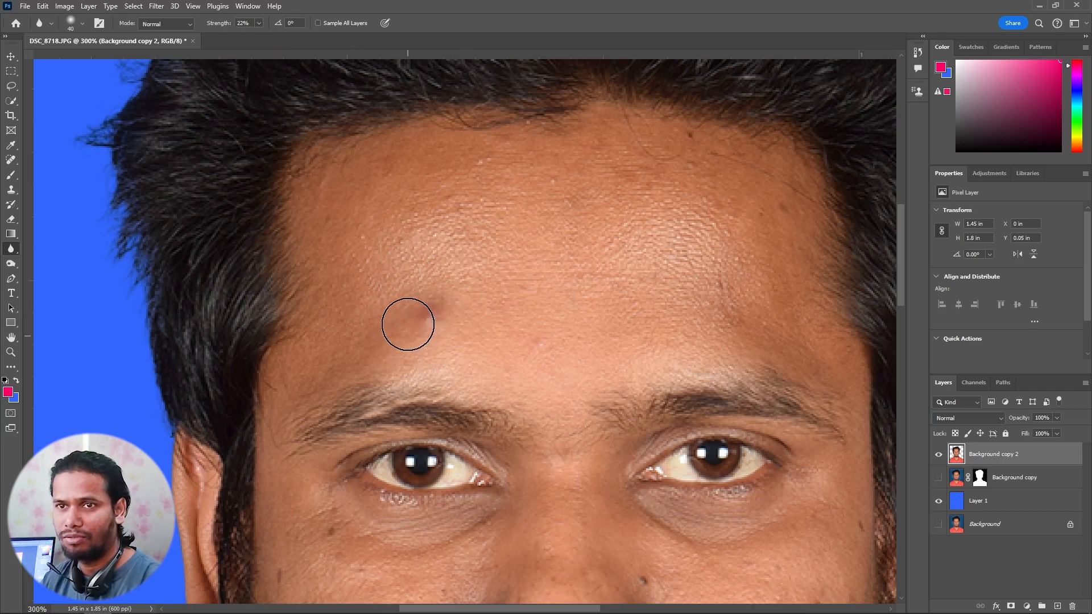
key(bracketright)
key(bracketright)
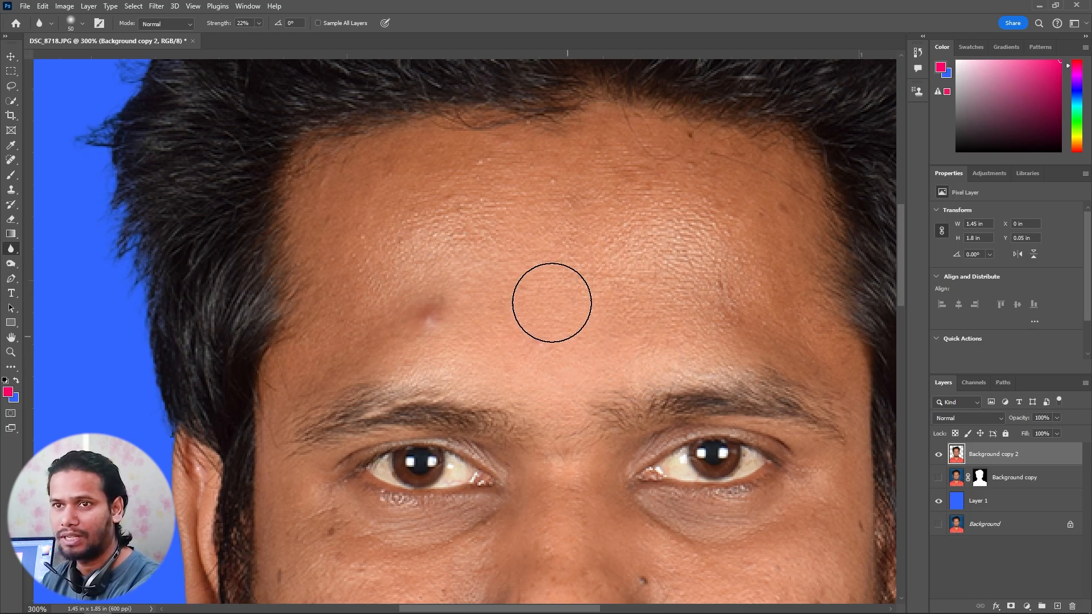
key(bracketright)
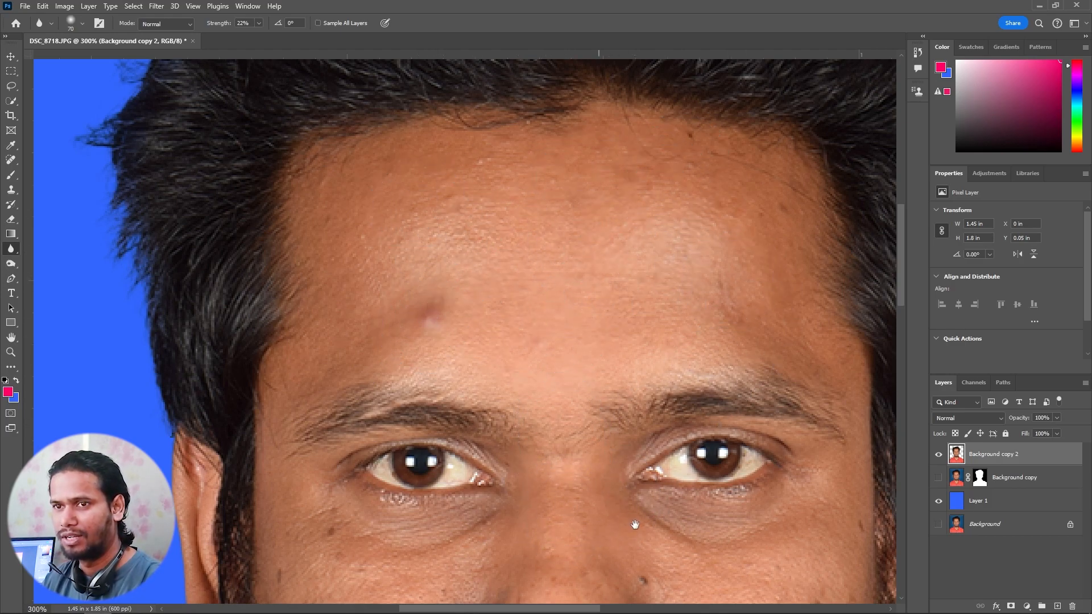
drag(634, 524, 555, 323)
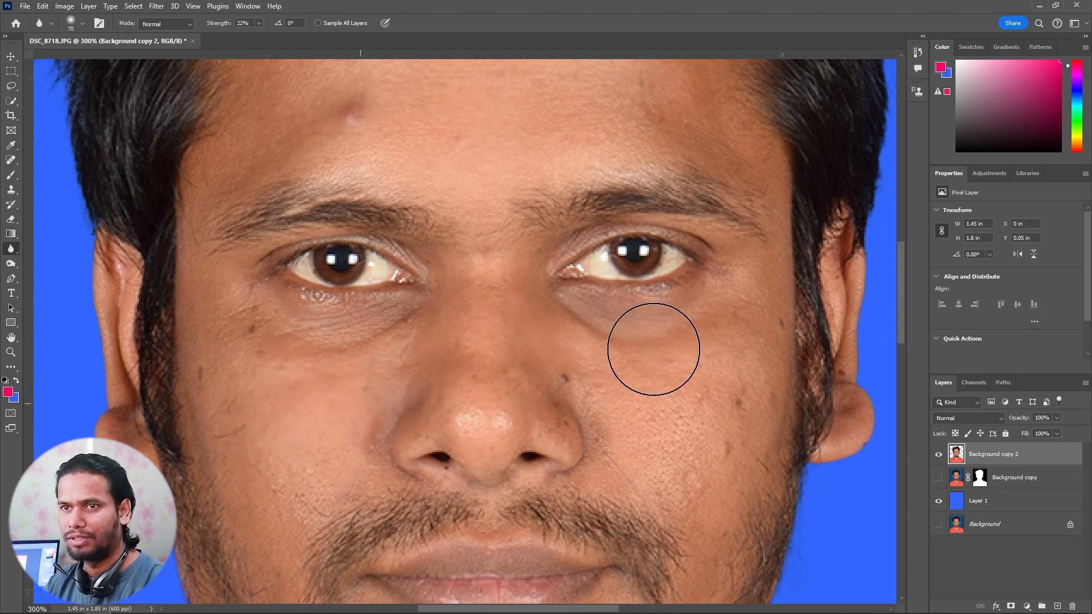
Compare the blurred skin with the original by showing the masked portrait layer and toggling the topmost layer's visibility
key(ctrl+minus)
click(939, 479)
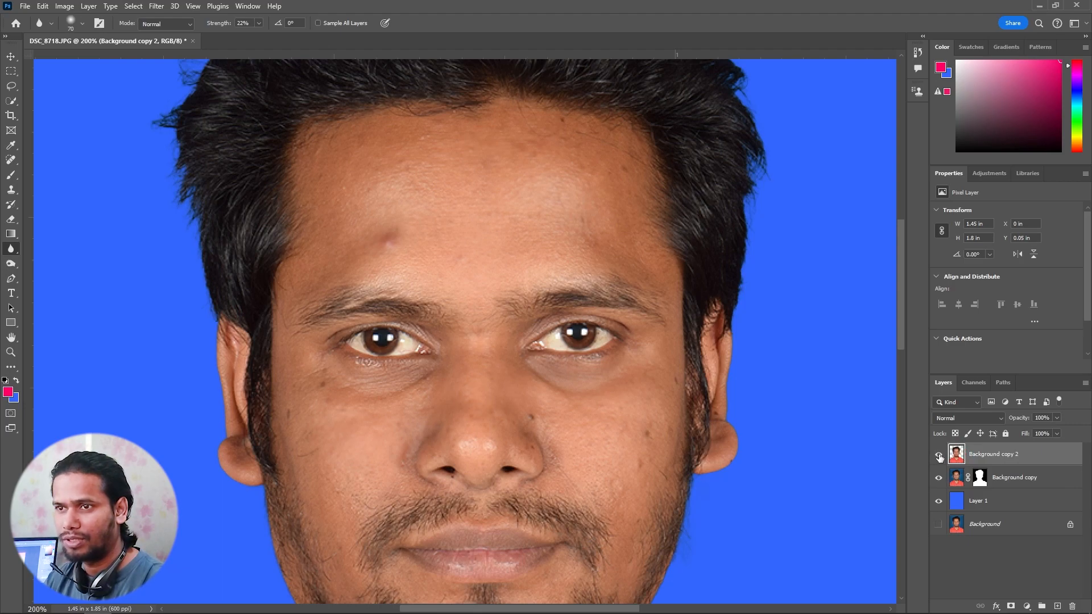
click(939, 455)
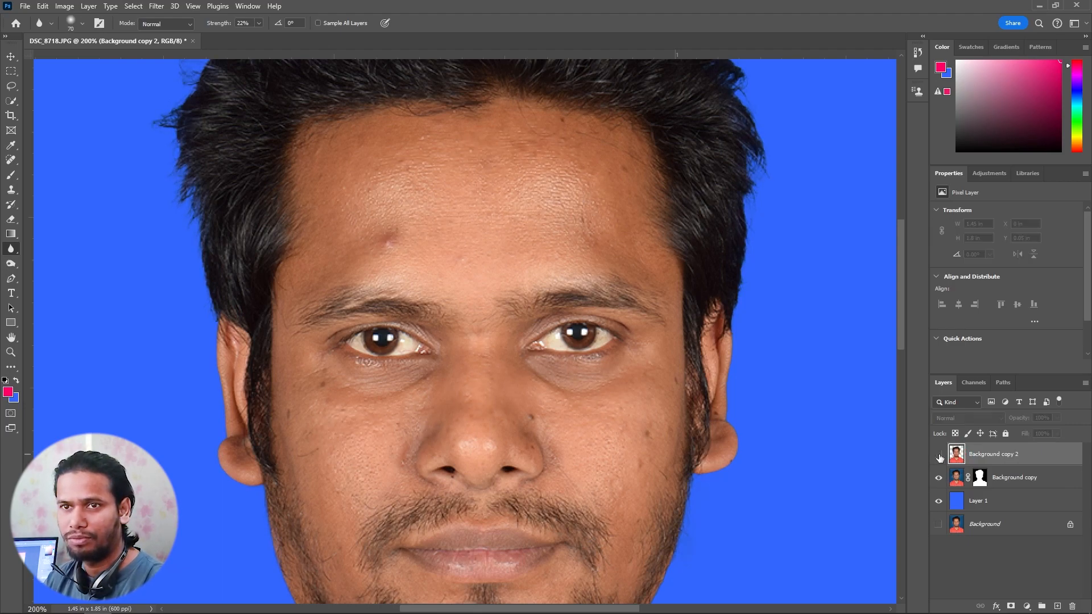
click(938, 455)
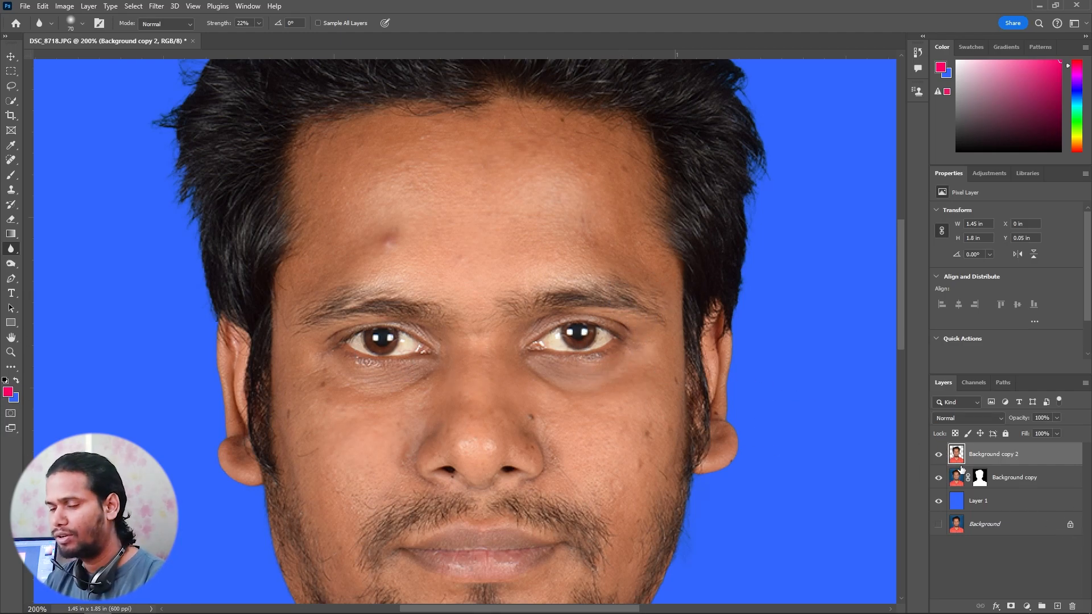
Replace the blurred layer with a fresh duplicate of the masked portrait layer, hiding the lower copy and applying the duplicate's mask
key(Delete)
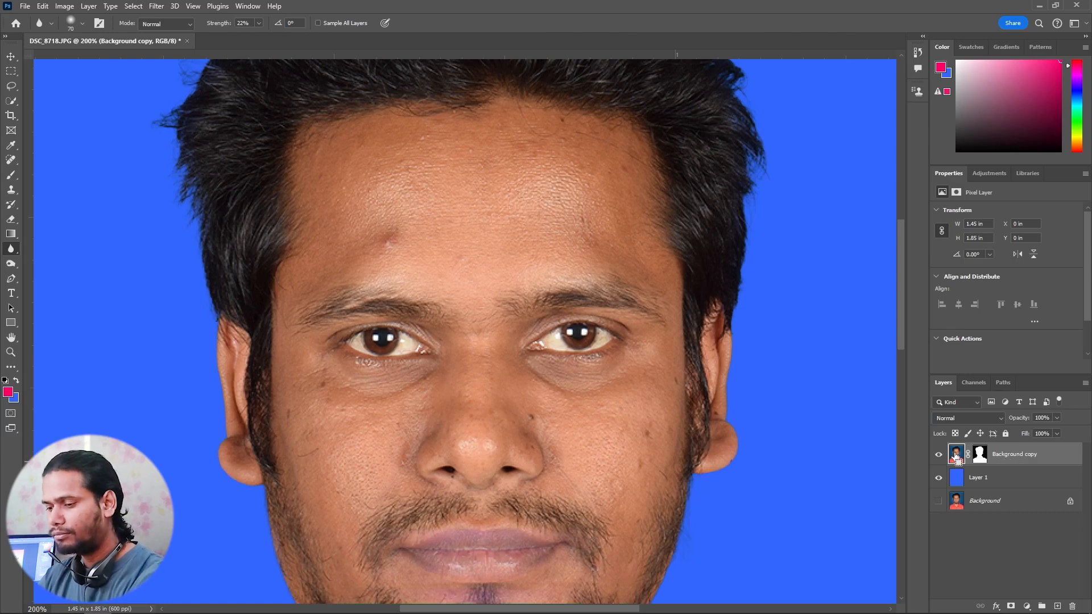
key(ctrl+j)
click(939, 479)
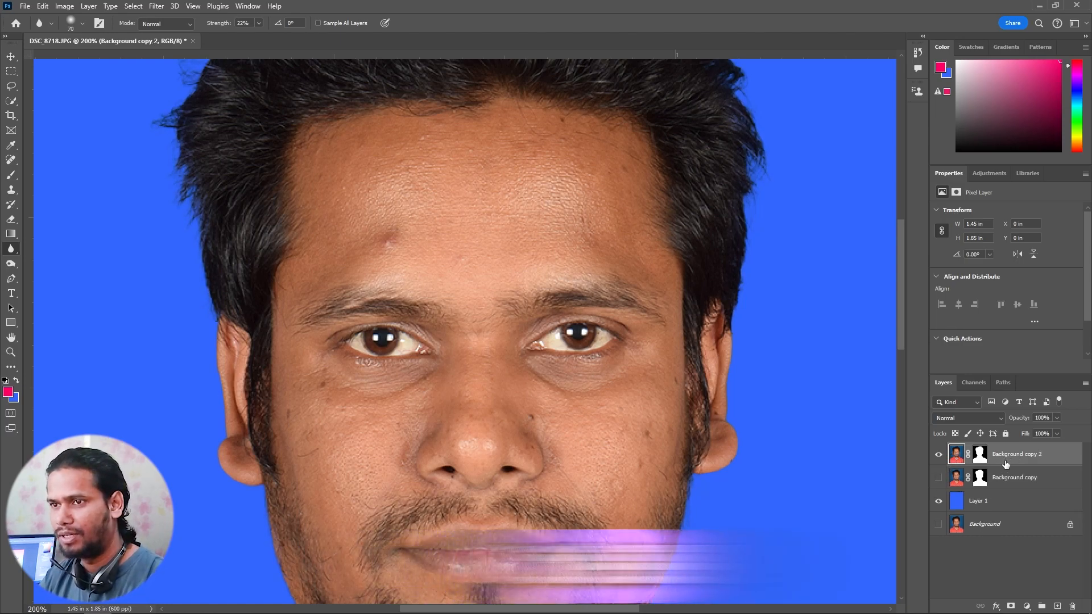
right_click(984, 456)
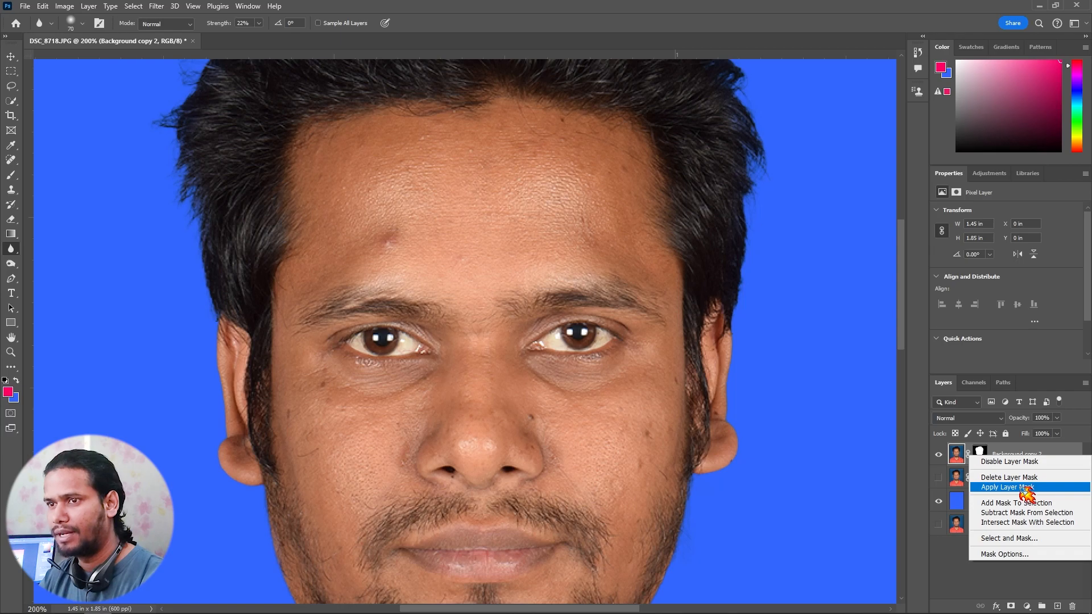
click(1022, 493)
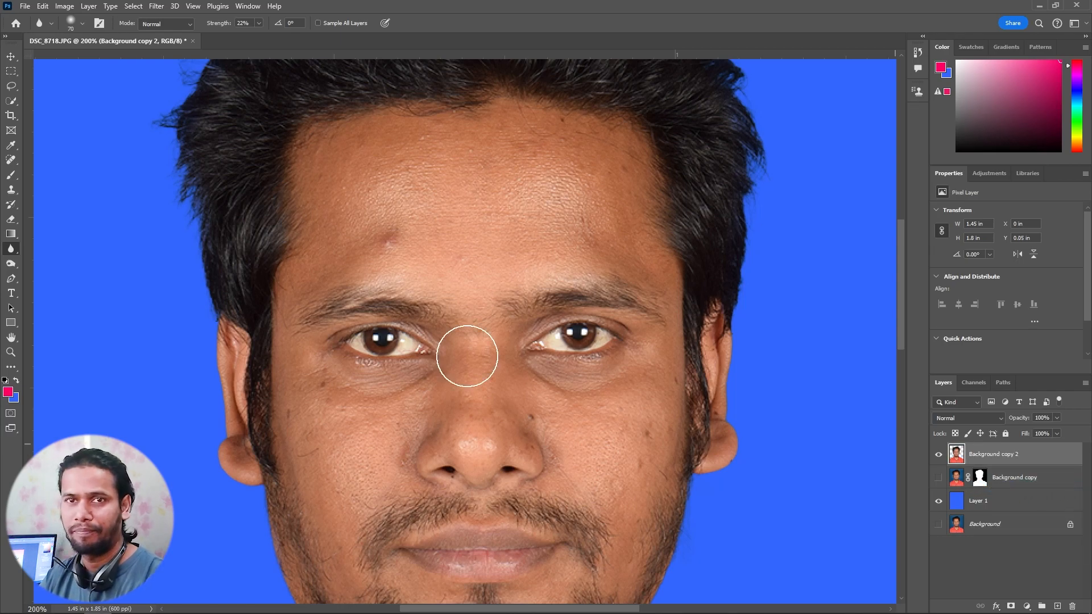
Choose the Sharpen tool with a smaller brush and duplicate the topmost portrait layer as a sharpening copy
right_click(11, 248)
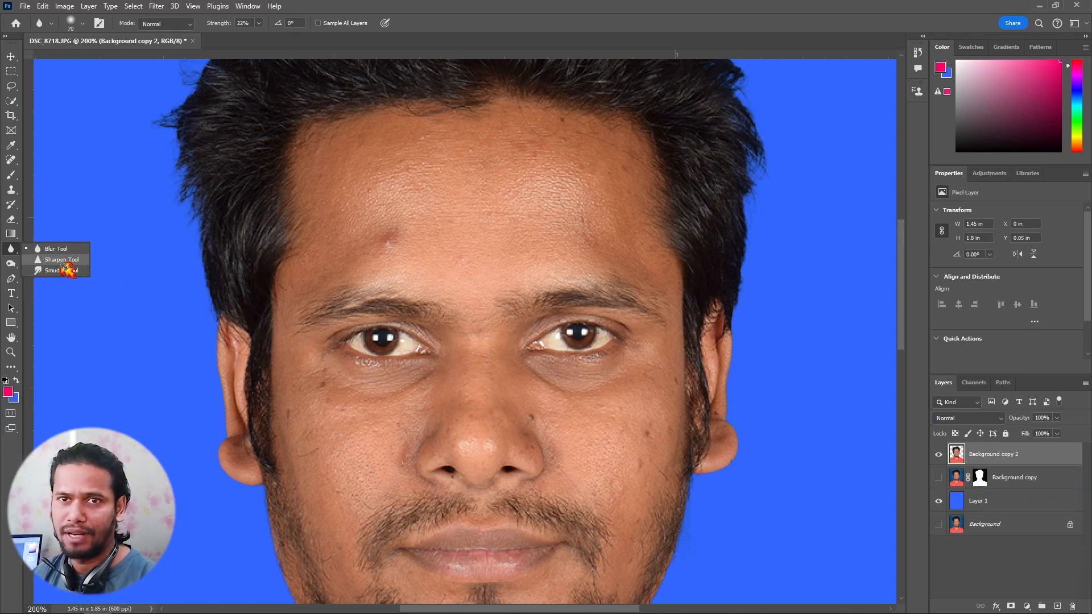
click(62, 259)
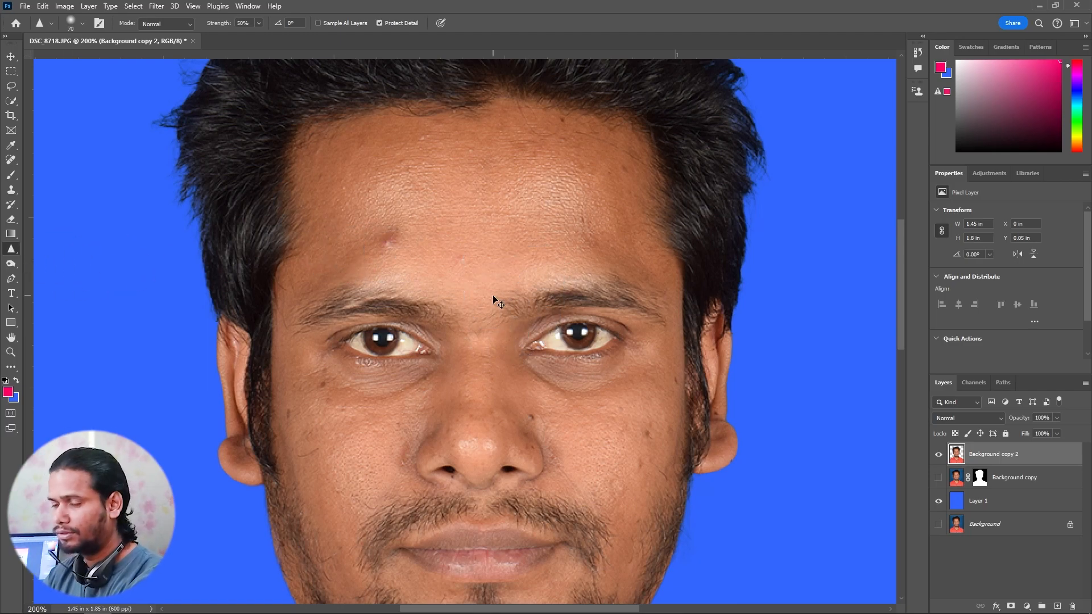
scroll(494, 305, up, 2)
key(ctrl+minus)
key(bracketleft)
key(bracketleft)
key(bracketleft)
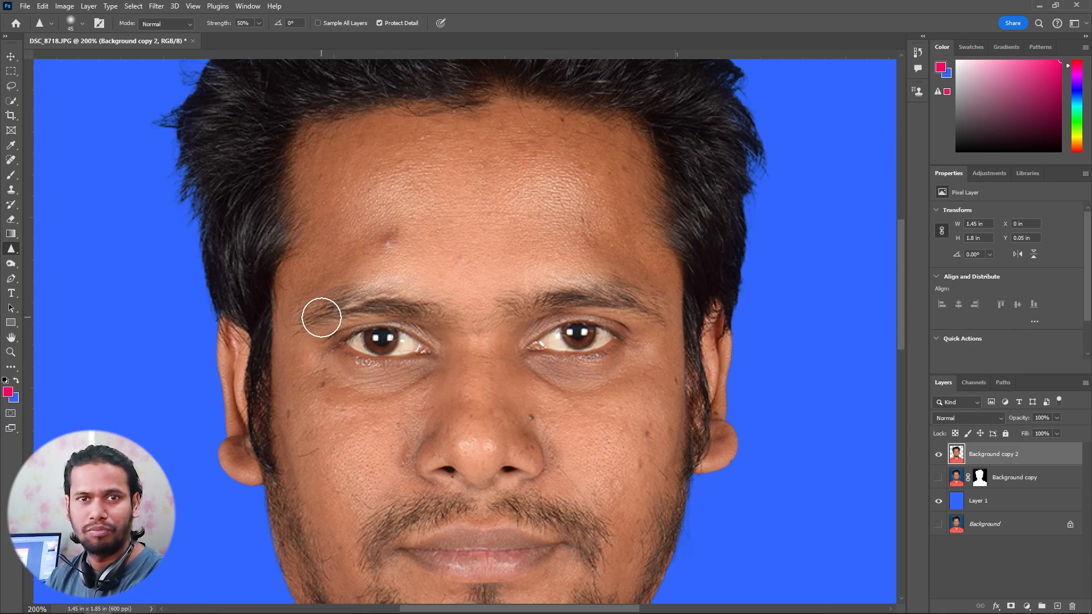
key(bracketright)
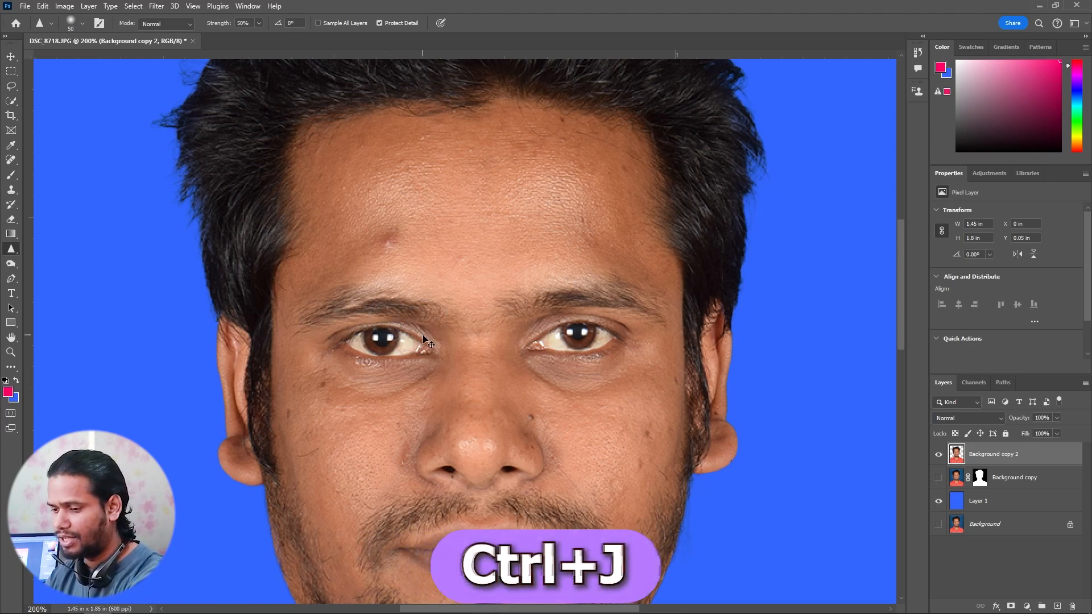
key(ctrl+j)
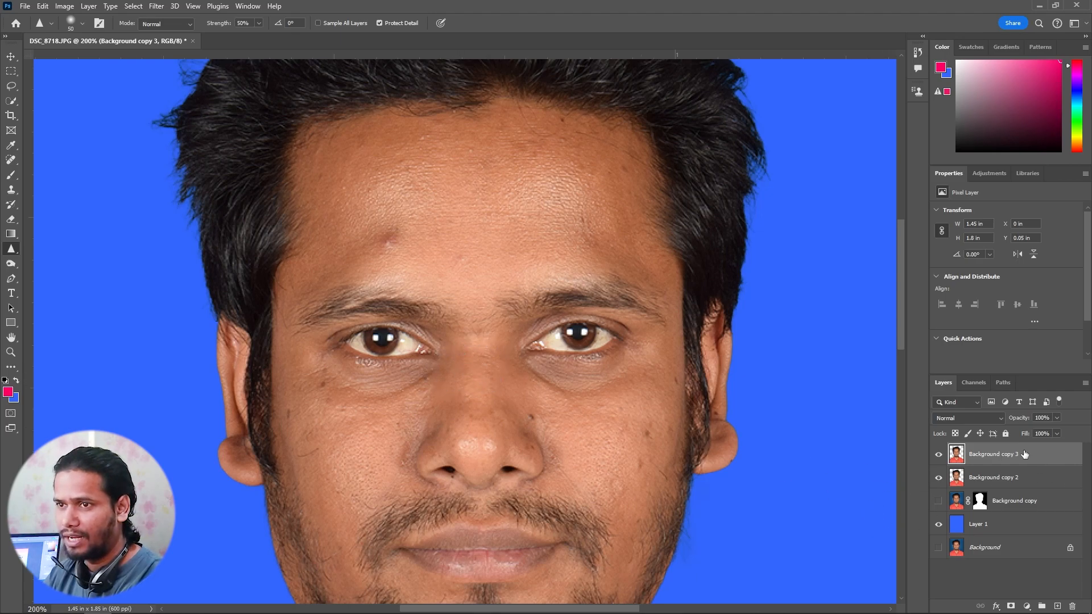
Sharpen both eyebrows and eyes on the new copy with a 40 px brush at 50% strength
key(bracketleft)
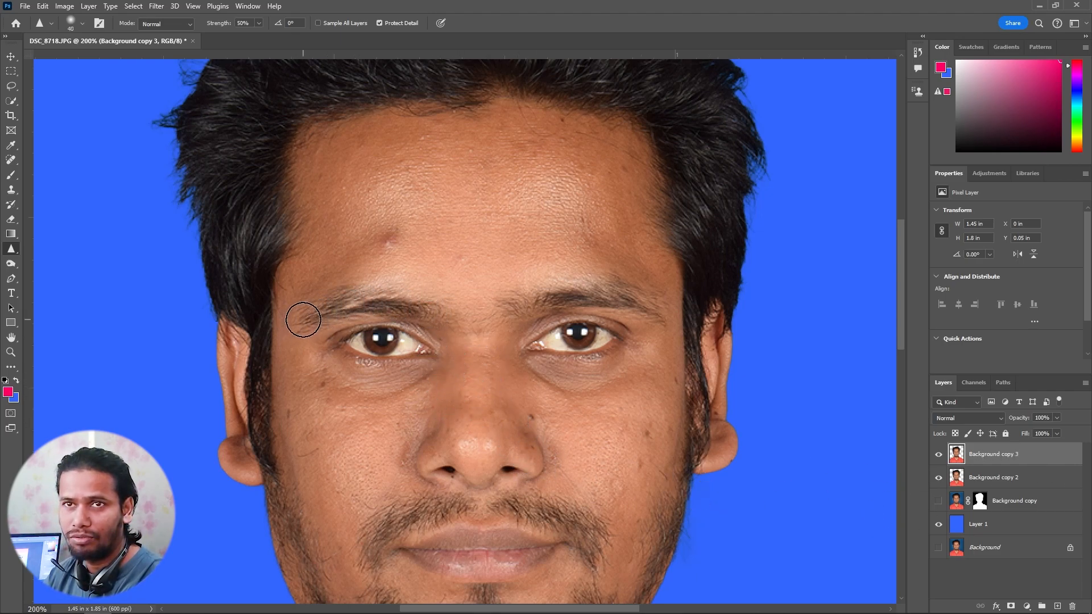
mouse_move(303, 319)
mouse_down()
mouse_move(426, 314)
mouse_move(403, 300)
mouse_move(329, 303)
mouse_move(311, 310)
mouse_move(437, 309)
mouse_up()
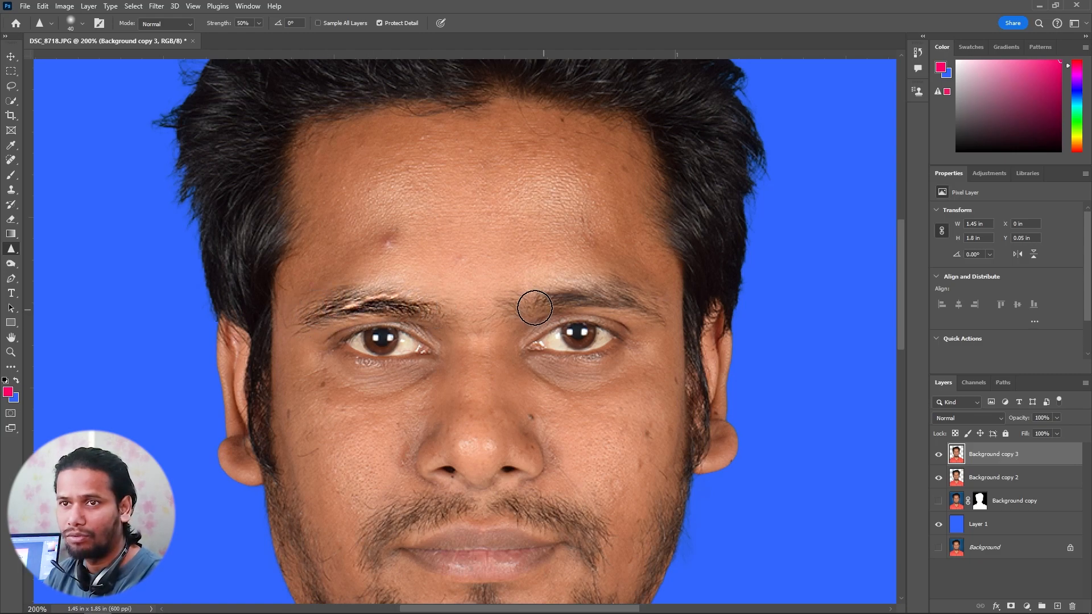
mouse_move(619, 299)
mouse_down()
mouse_move(646, 303)
mouse_move(542, 298)
mouse_move(507, 311)
mouse_move(629, 298)
mouse_move(595, 295)
mouse_move(651, 311)
mouse_move(539, 298)
mouse_up()
mouse_move(519, 312)
mouse_down()
mouse_move(551, 349)
mouse_move(535, 343)
mouse_move(611, 336)
mouse_move(520, 345)
mouse_move(611, 341)
mouse_move(325, 351)
mouse_move(599, 337)
mouse_move(564, 351)
mouse_move(320, 334)
mouse_move(322, 322)
mouse_move(610, 303)
mouse_move(599, 356)
mouse_move(517, 352)
mouse_move(578, 333)
mouse_up()
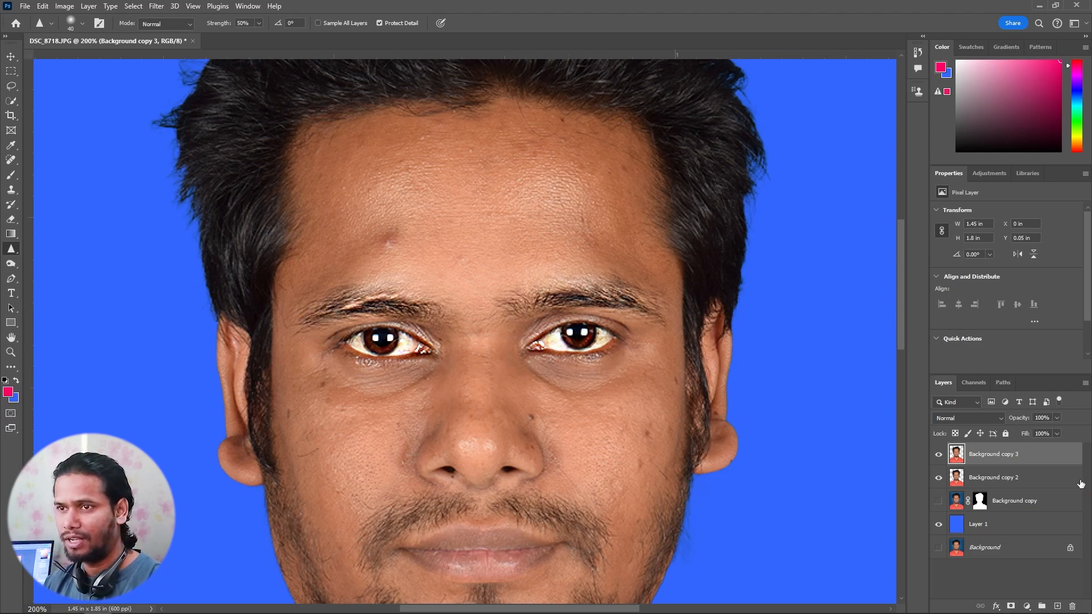
Compare the sharpened layer with the unsharpened portrait by toggling its visibility, and delete the sharpened layer
click(939, 454)
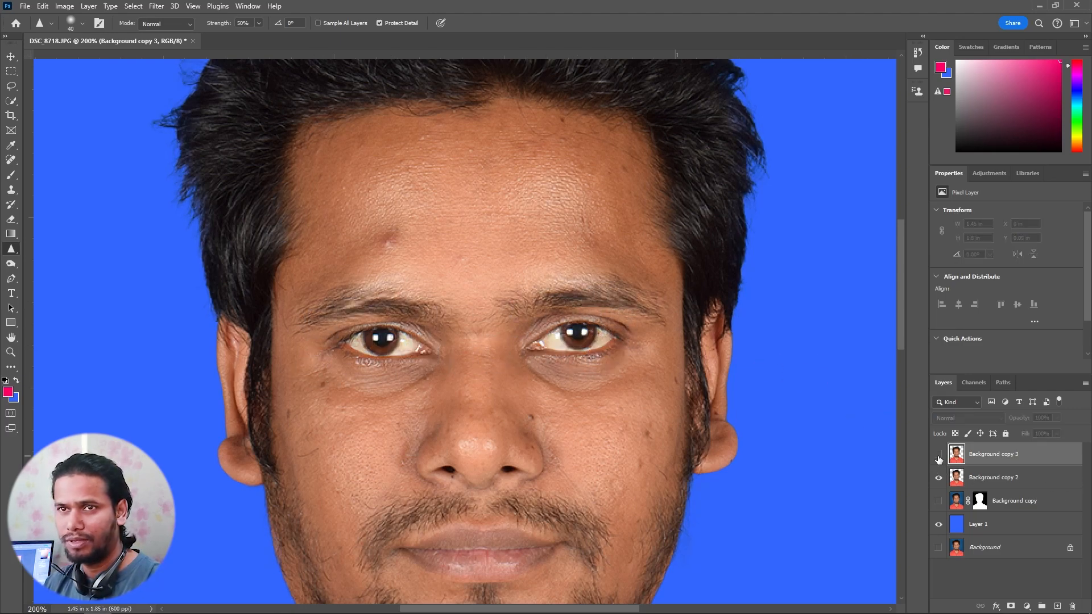
click(938, 454)
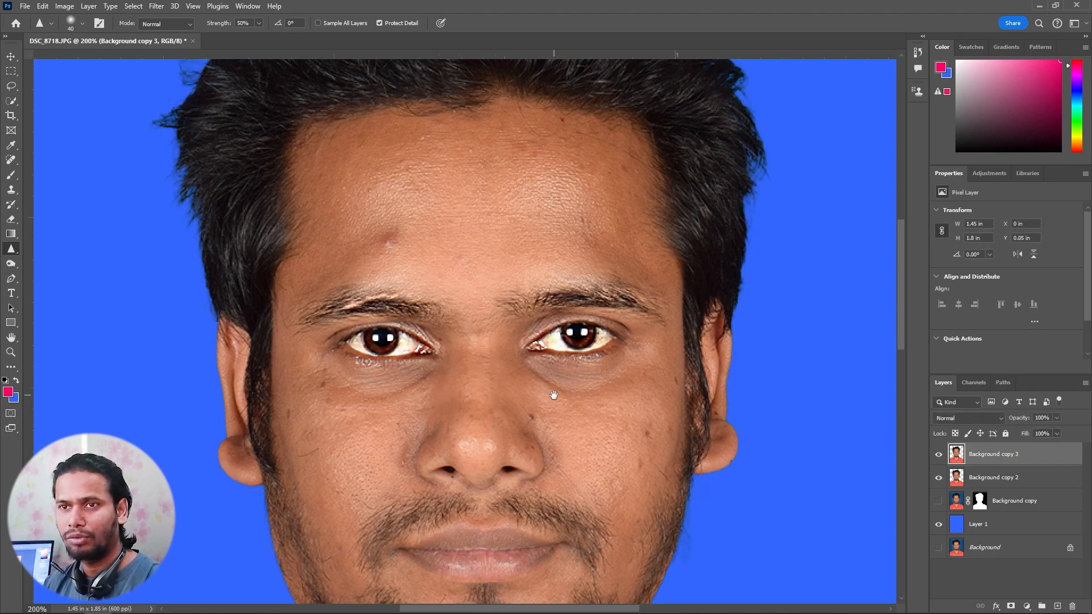
drag(544, 419, 525, 356)
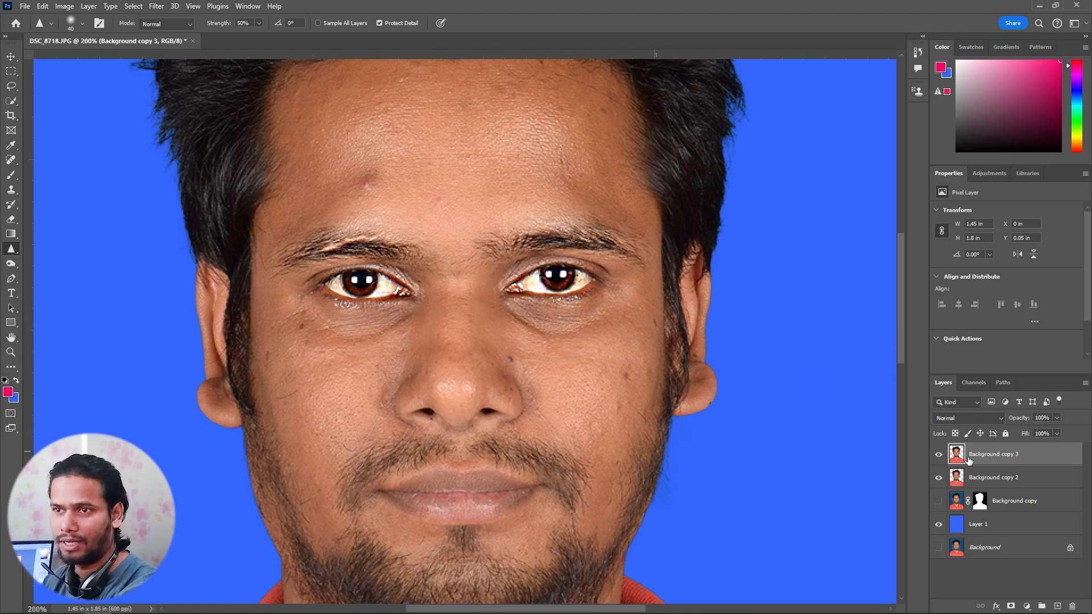
key(Delete)
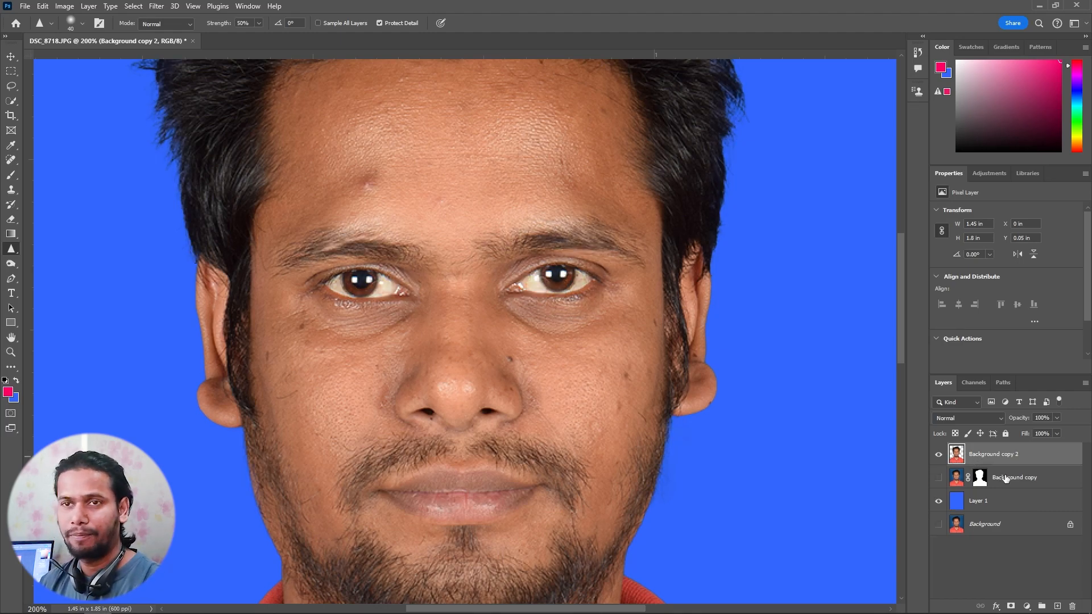
Erase the stray hair along the left and upper outline of the hair with the Eraser tool and a soft 125 px brush
right_click(11, 248)
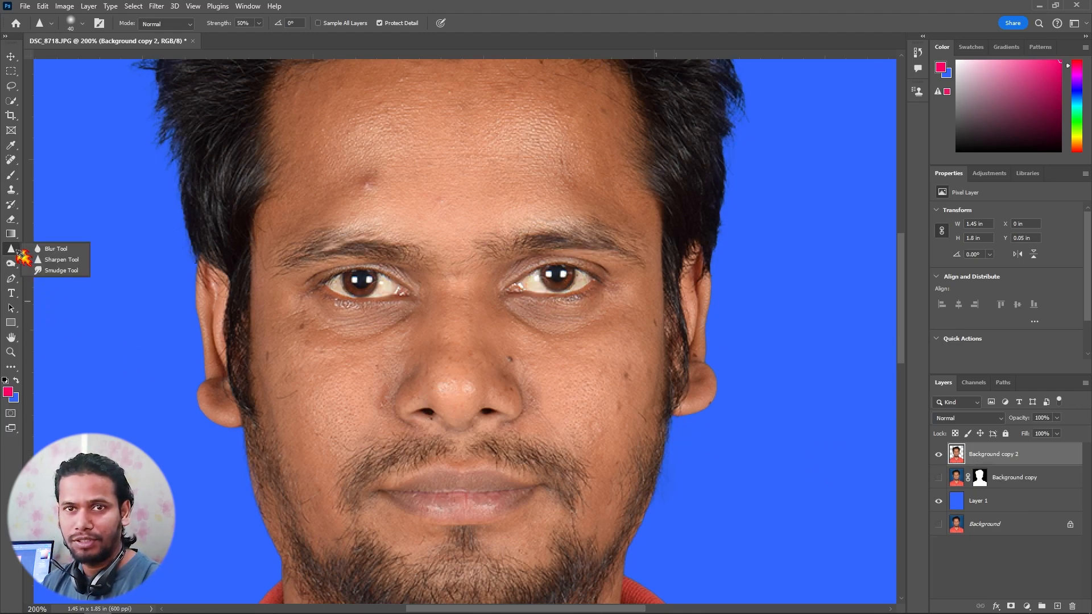
click(64, 271)
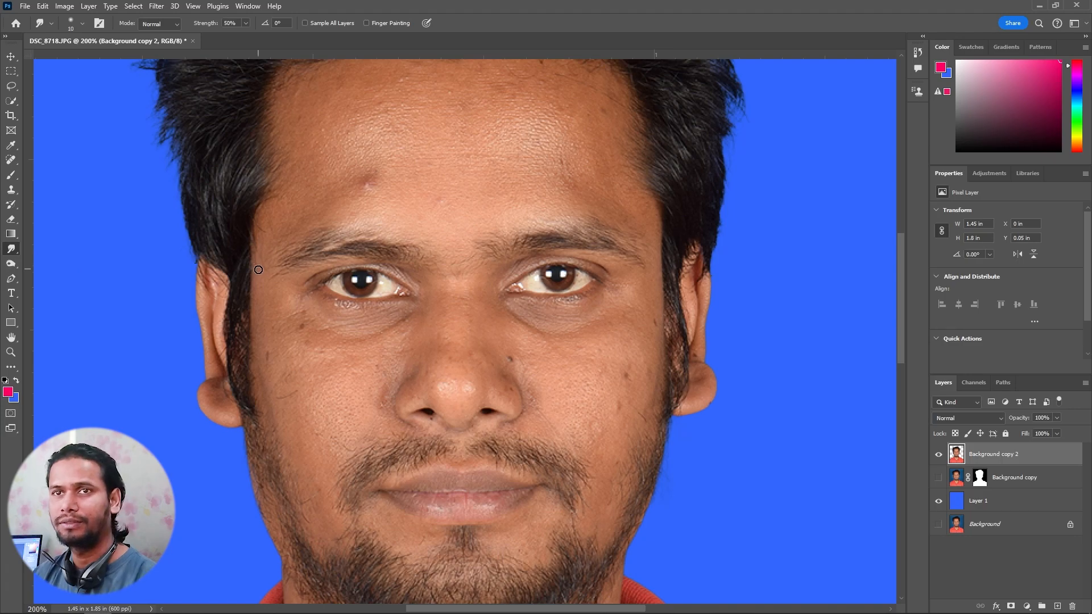
right_click(11, 219)
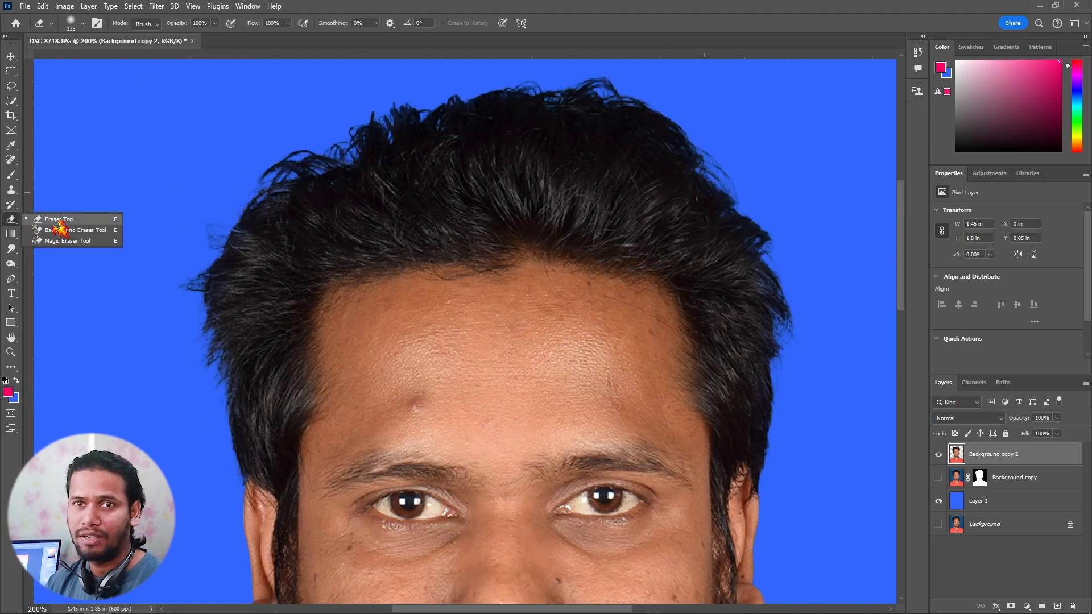
click(57, 221)
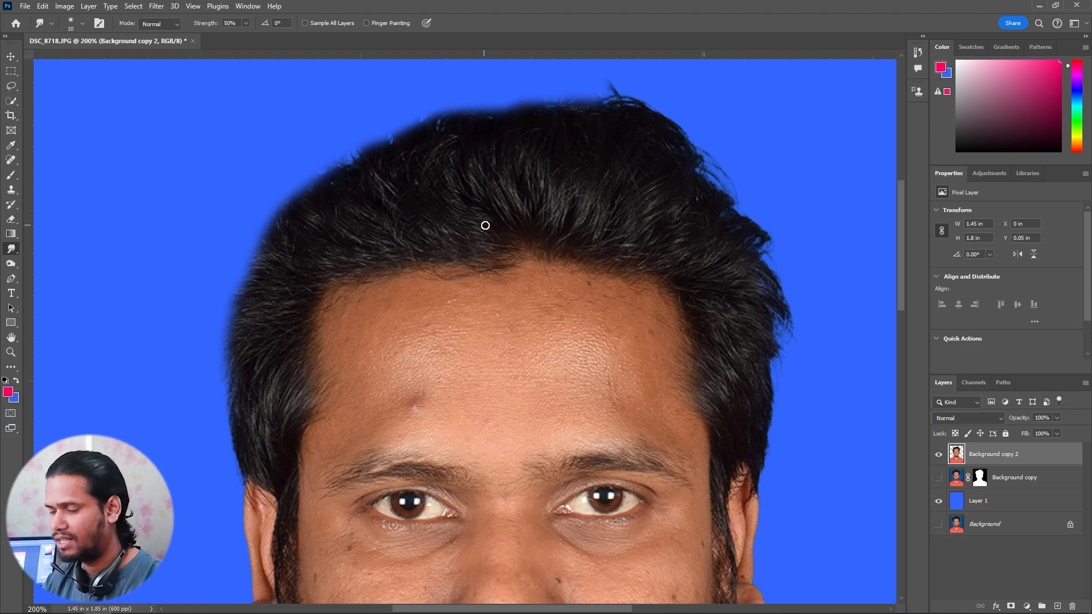
Pull fine hair strands outward along the erased left and upper hair edge with the Smudge tool at 50% strength and a 9 px brush
right_click(11, 249)
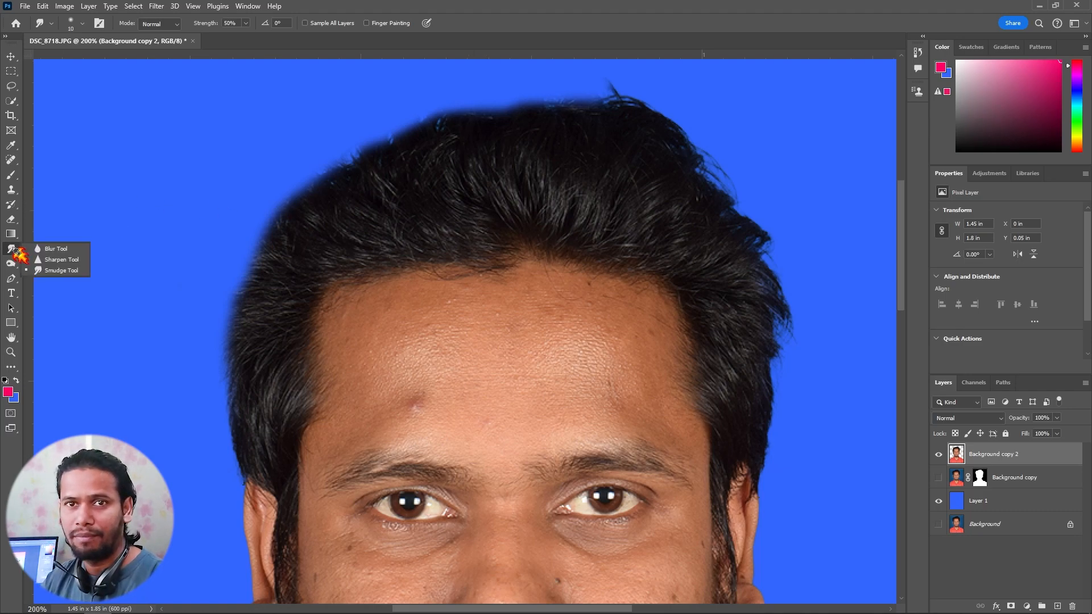
click(62, 271)
key(bracketleft)
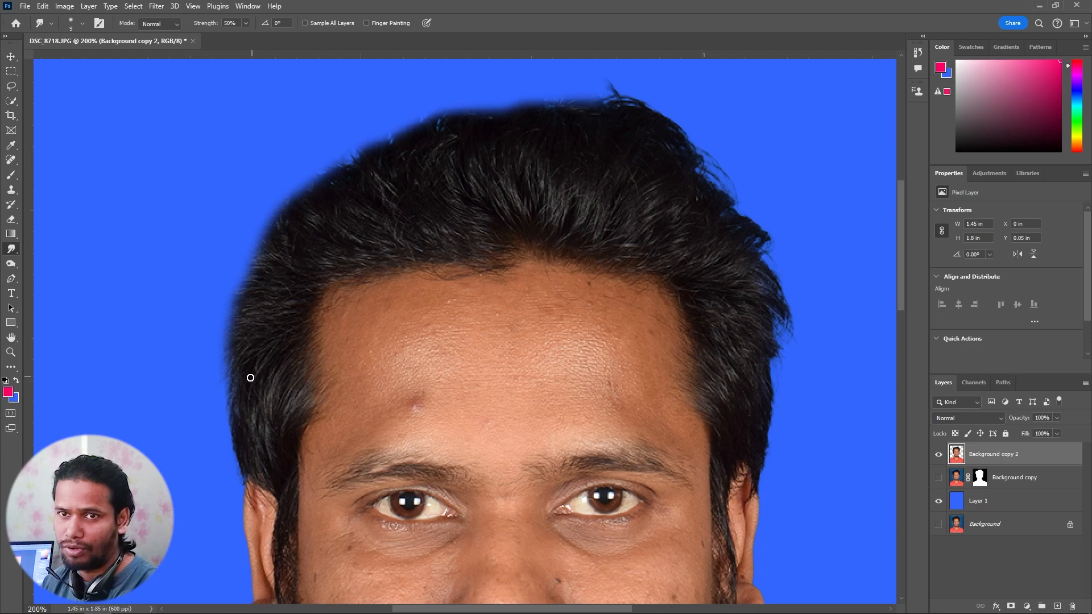
drag(232, 387, 182, 472)
drag(259, 358, 177, 431)
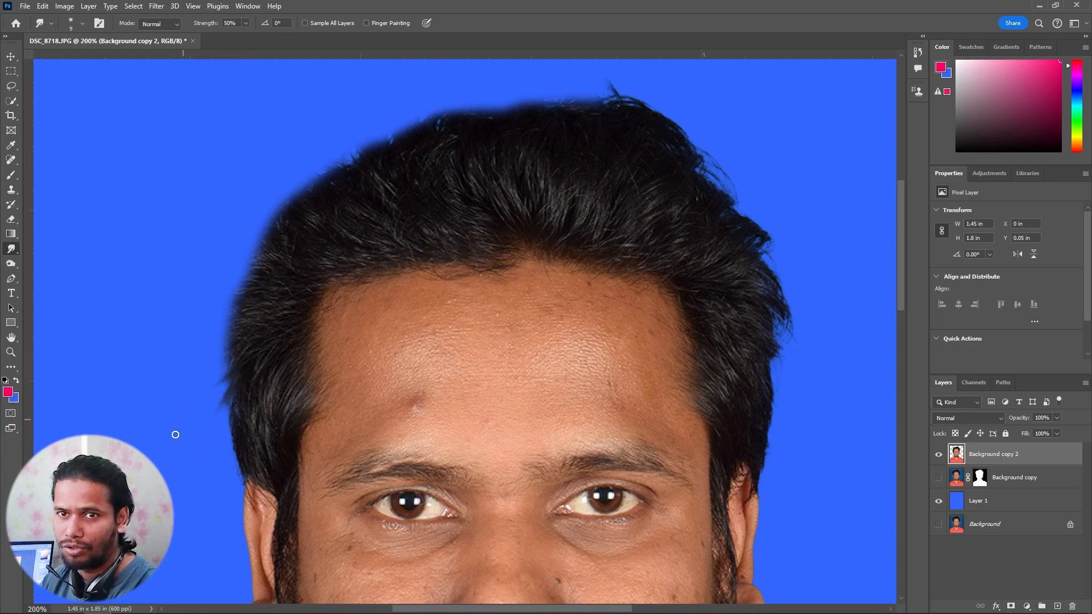
drag(231, 335, 170, 428)
drag(232, 324, 128, 364)
drag(275, 288, 101, 337)
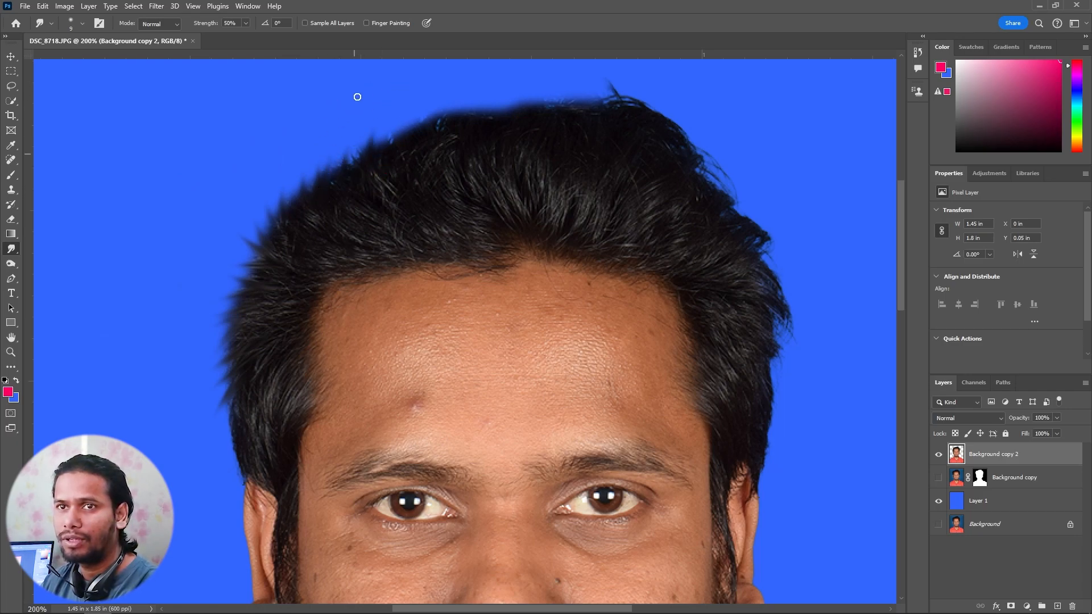
drag(394, 145, 442, 59)
mouse_move(410, 161)
mouse_down()
mouse_move(426, 120)
mouse_move(506, 86)
mouse_move(468, 131)
mouse_move(468, 91)
mouse_up()
mouse_move(472, 128)
mouse_down()
mouse_move(524, 73)
mouse_move(547, 85)
mouse_up()
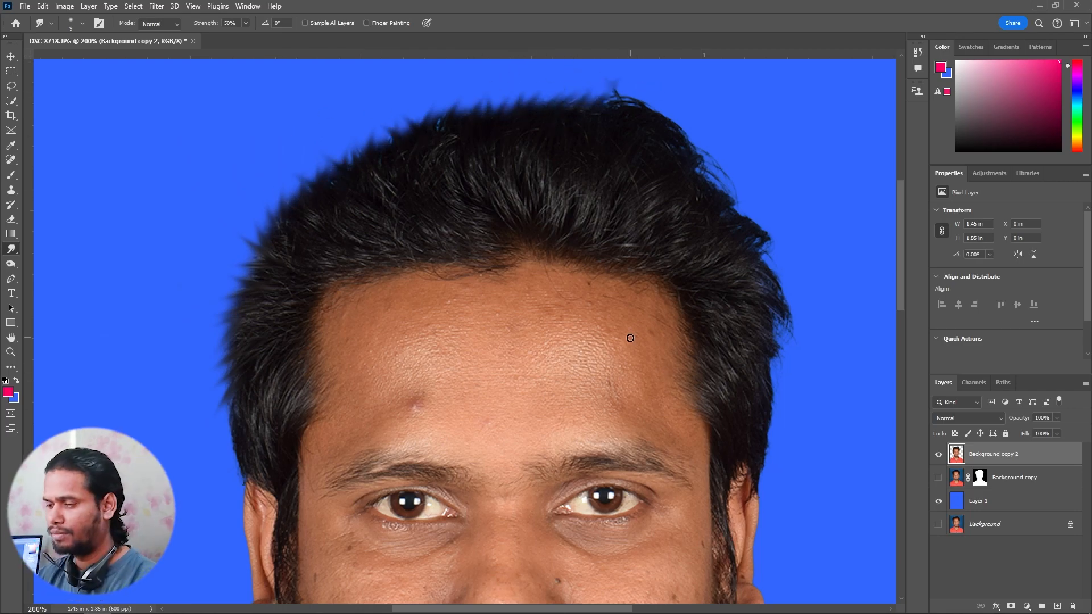
Stamp all visible layers into a new merged layer above the portrait, and undo the stamp
key(ctrl+minus)
key(ctrl+minus)
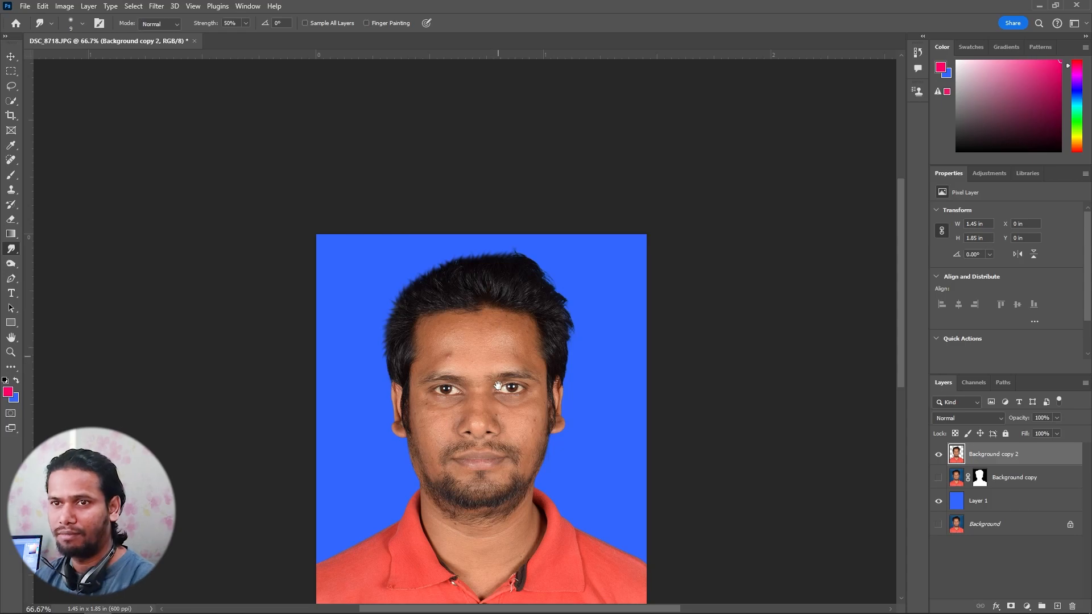
drag(499, 398, 494, 328)
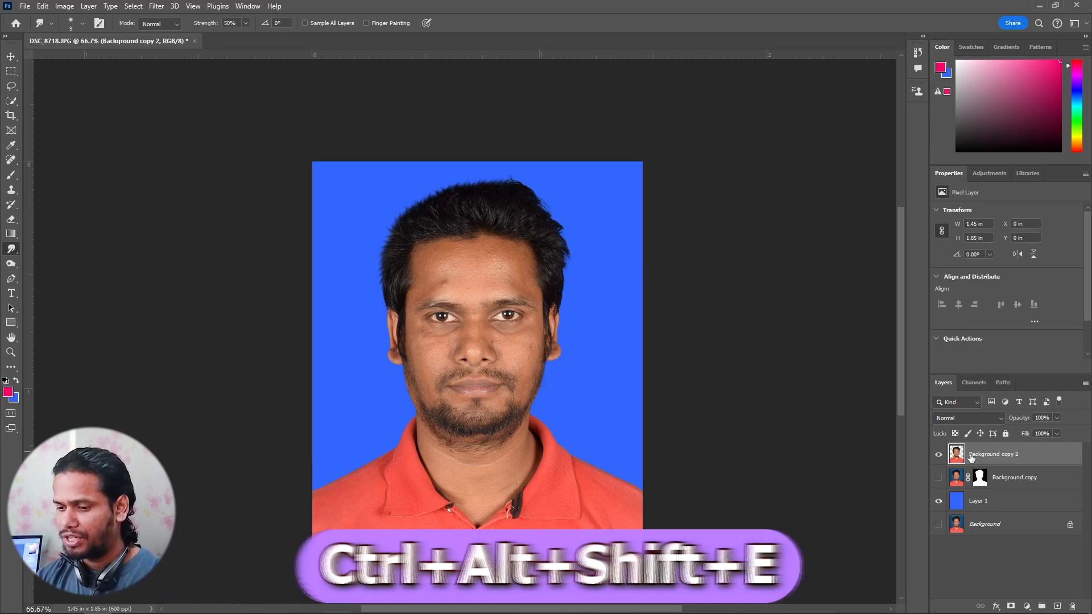
key(ctrl+alt+shift+e)
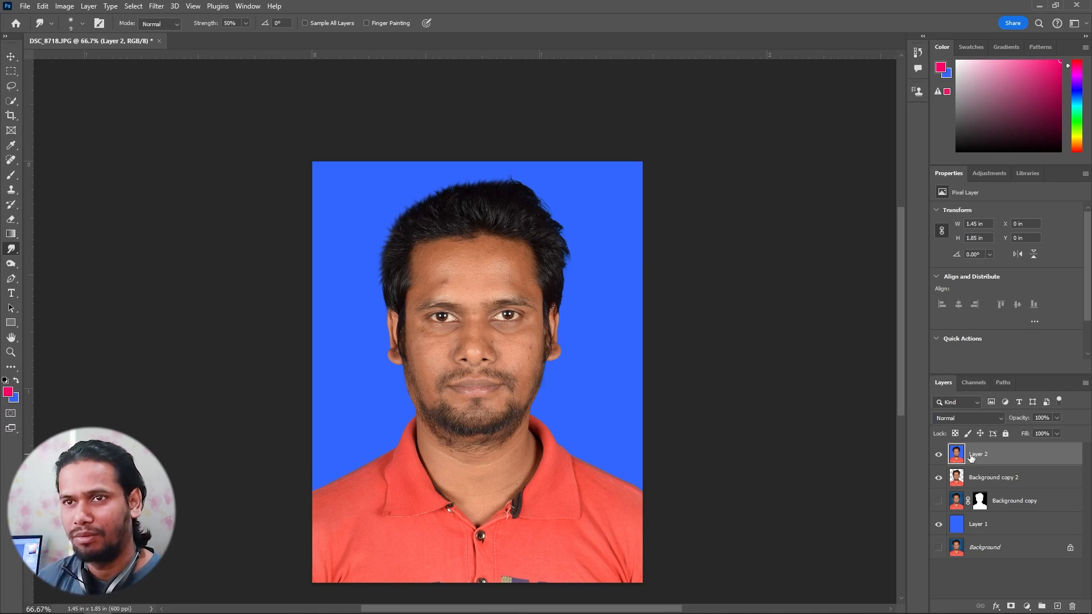
key(ctrl+z)
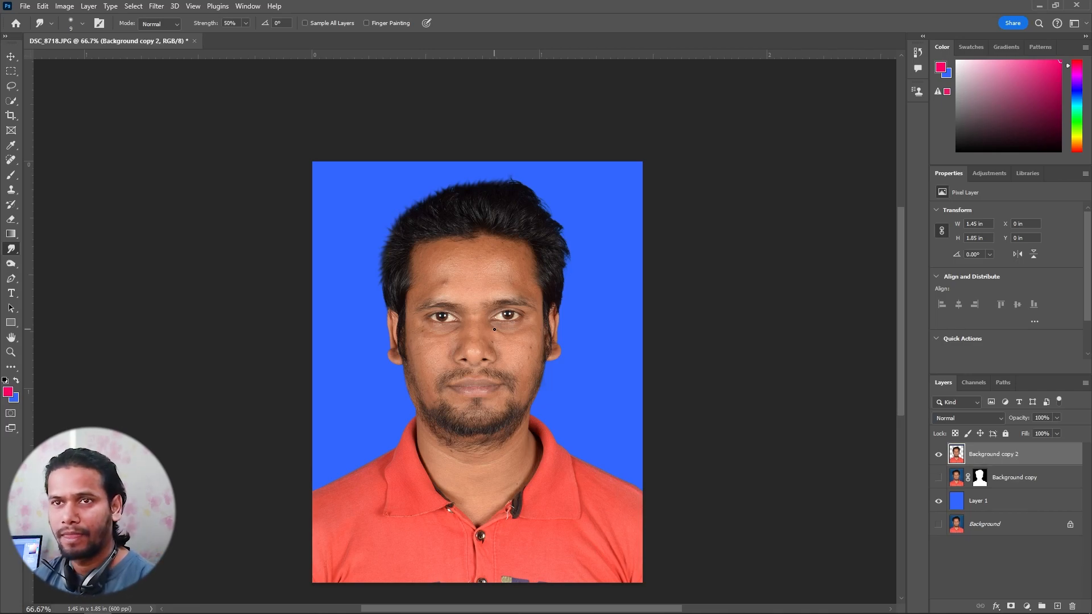